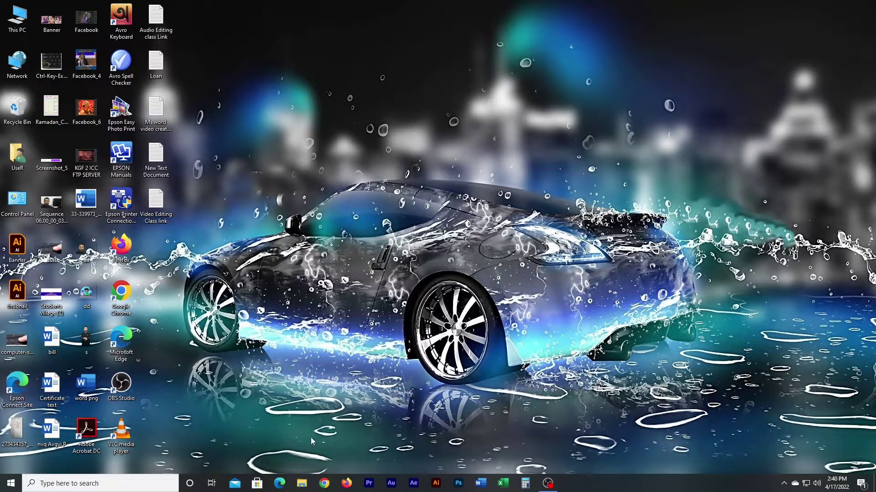
Open the 'bill' Word file from the desktop
{"action": "double_click", "coordinate": [56, 346]}
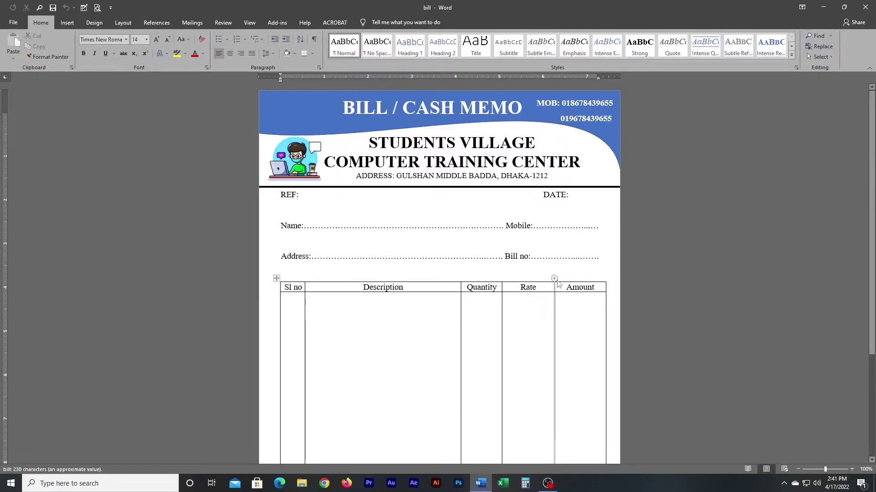
Preview the bill memo's print layout, then return to it and show the File home page
{"action": "scroll", "coordinate": [583, 357], "scroll_direction": "down", "scroll_amount": 1}
{"action": "scroll", "coordinate": [582, 357], "scroll_direction": "down", "scroll_amount": 2}
{"action": "scroll", "coordinate": [583, 356], "scroll_direction": "up", "scroll_amount": 3}
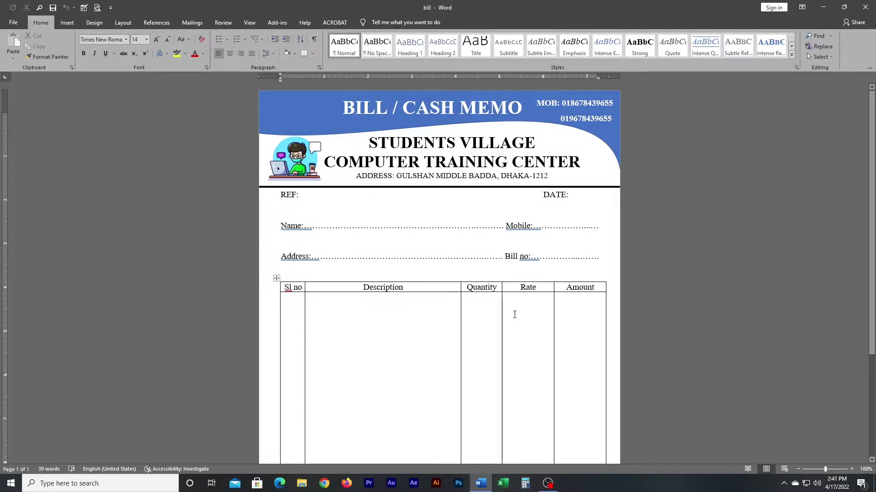
{"action": "key", "text": "ctrl+p"}
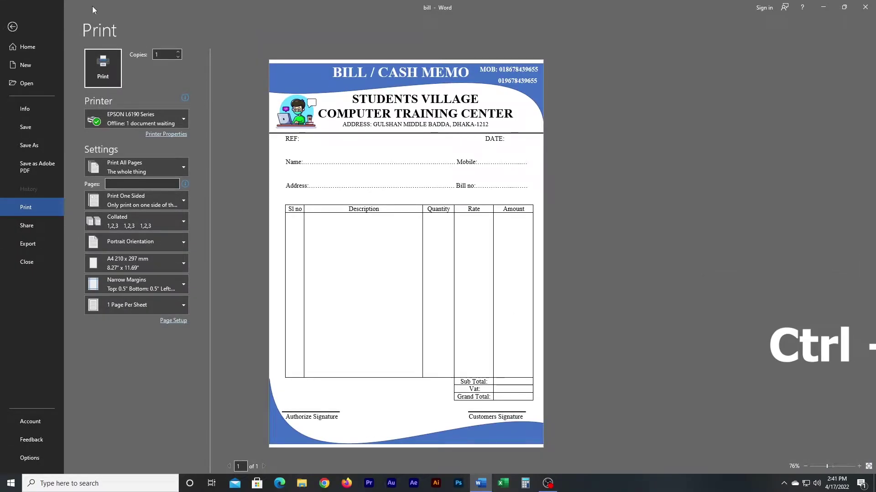
{"action": "left_click", "coordinate": [13, 26]}
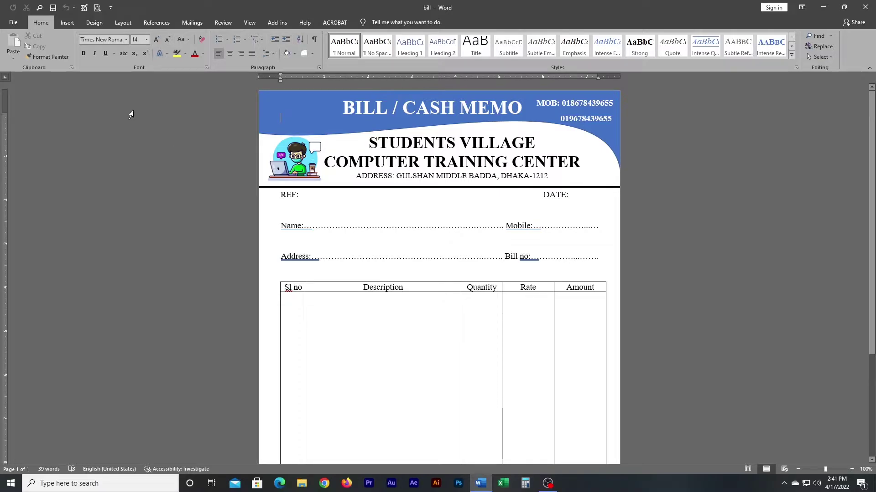
{"action": "left_click", "coordinate": [14, 24]}
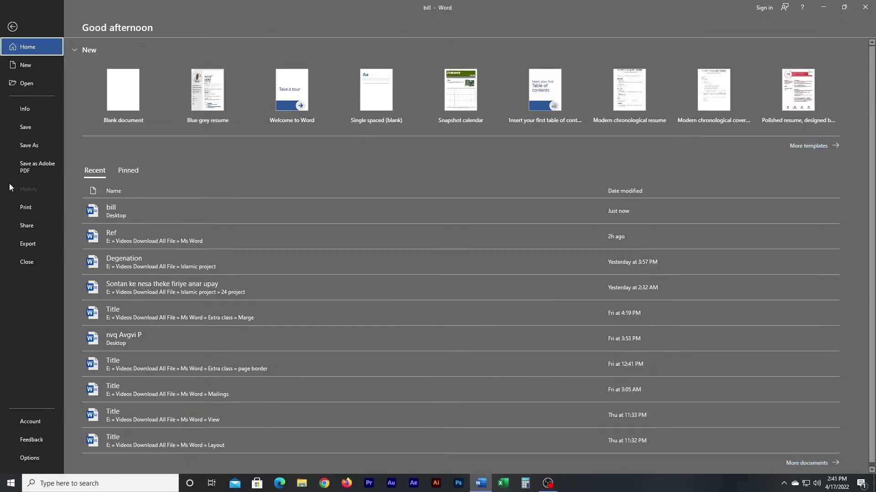
On the Print page, set the bill memo's copies to 50
{"action": "left_click", "coordinate": [22, 207]}
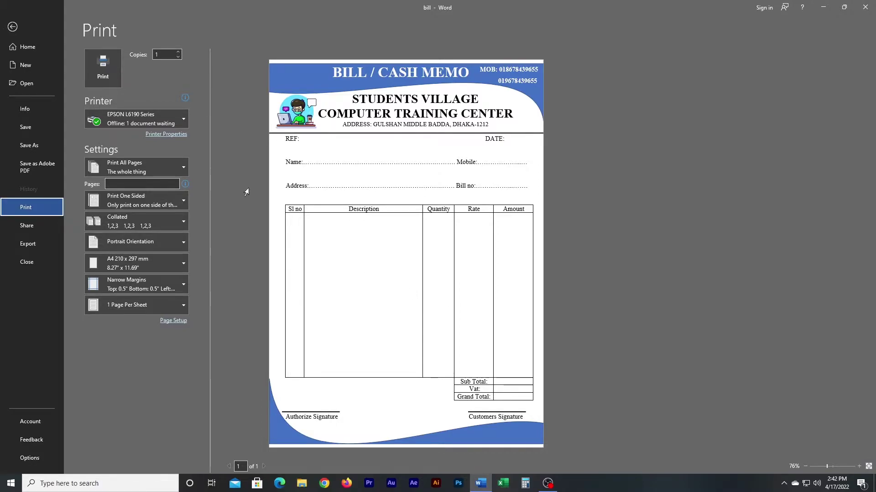
{"action": "left_click", "coordinate": [178, 52]}
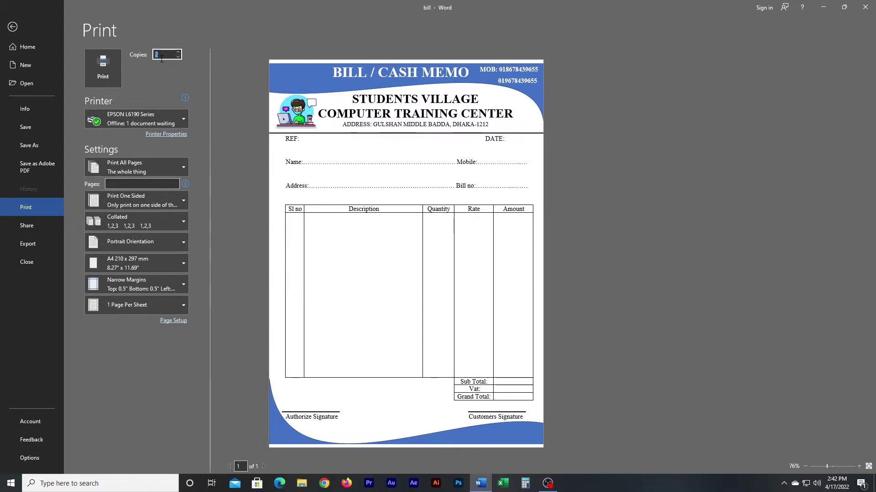
{"action": "left_click", "coordinate": [166, 58]}
{"action": "left_click", "coordinate": [178, 52]}
{"action": "type", "text": "50"}
Try Microsoft Print to PDF as the printer, then settle back on EPSON L6190 Series
{"action": "left_click", "coordinate": [172, 117]}
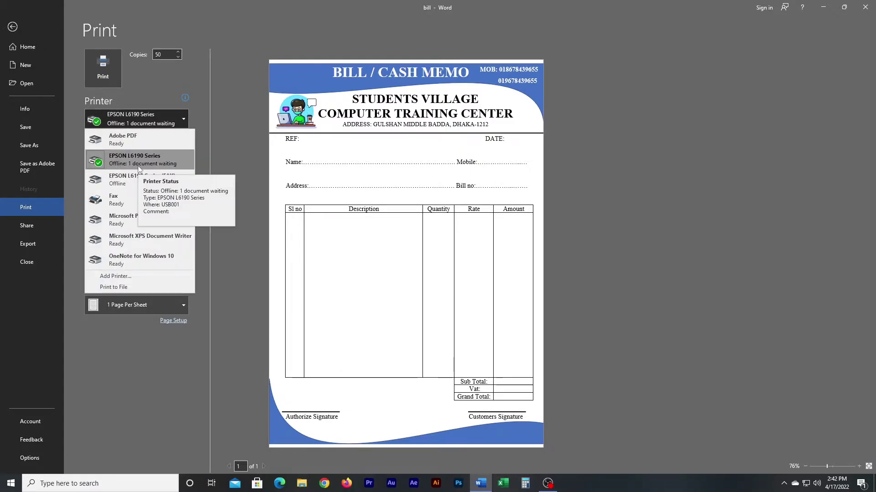
{"action": "mouse_move", "coordinate": [141, 160]}
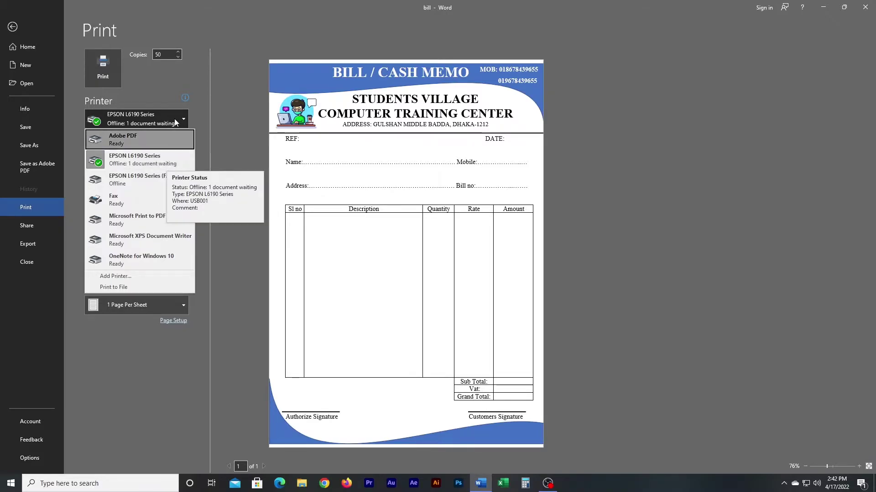
{"action": "left_click", "coordinate": [167, 162]}
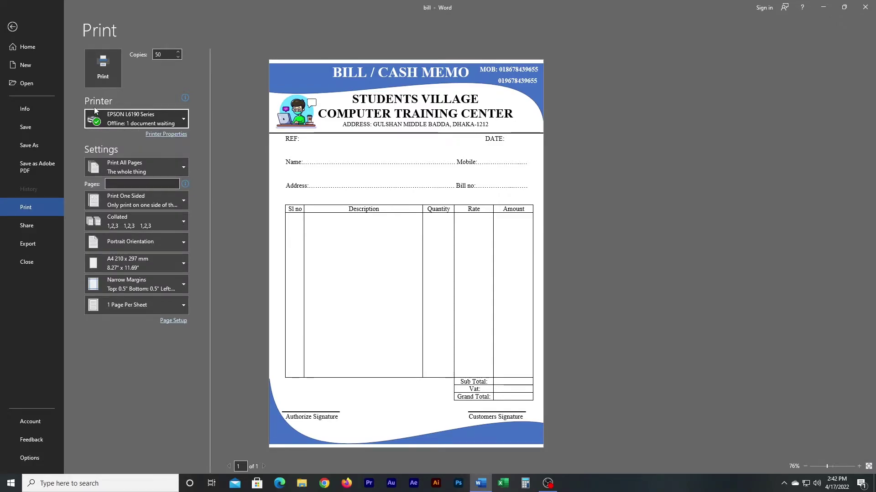
{"action": "left_click", "coordinate": [135, 124]}
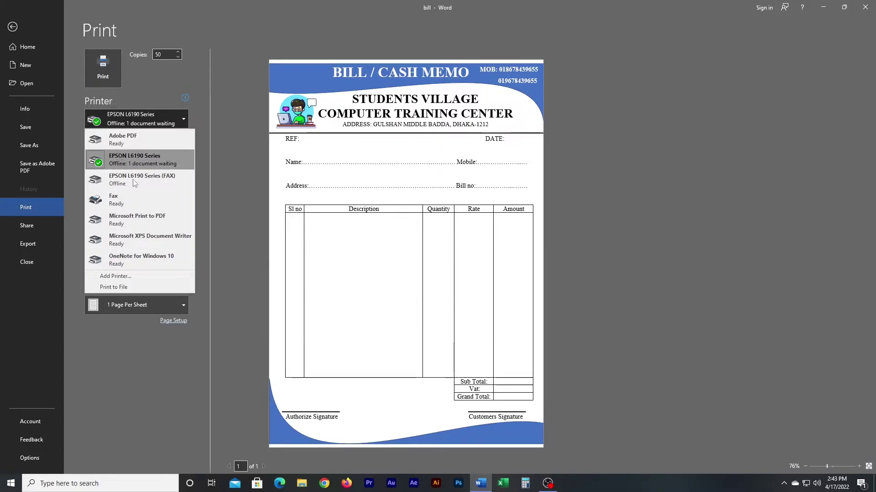
{"action": "left_click", "coordinate": [118, 166]}
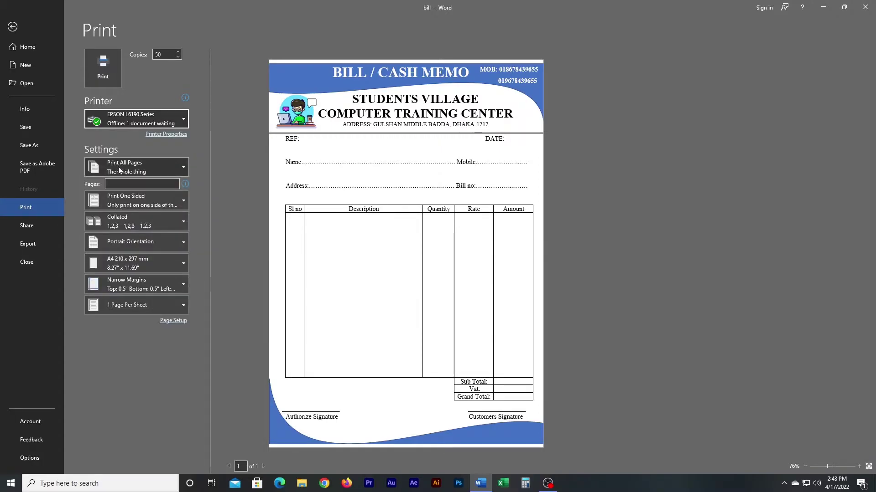
{"action": "left_click", "coordinate": [134, 120]}
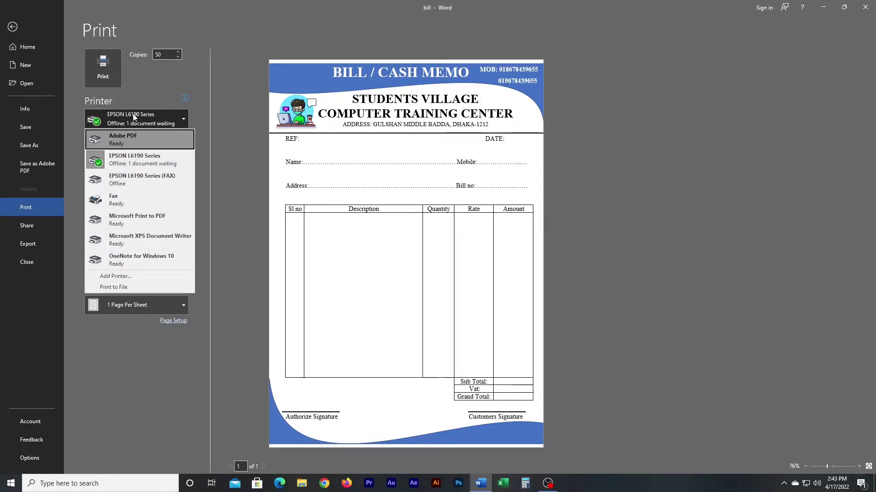
{"action": "left_click", "coordinate": [144, 217]}
{"action": "left_click", "coordinate": [157, 121]}
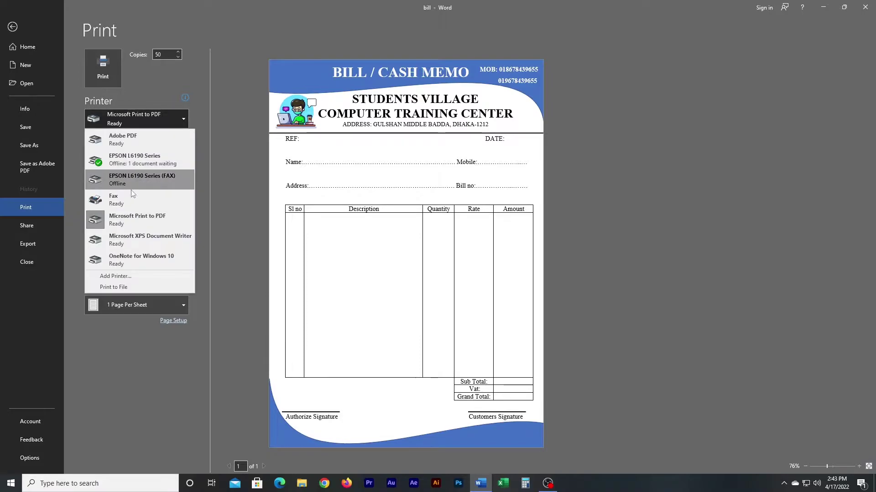
{"action": "left_click", "coordinate": [154, 158]}
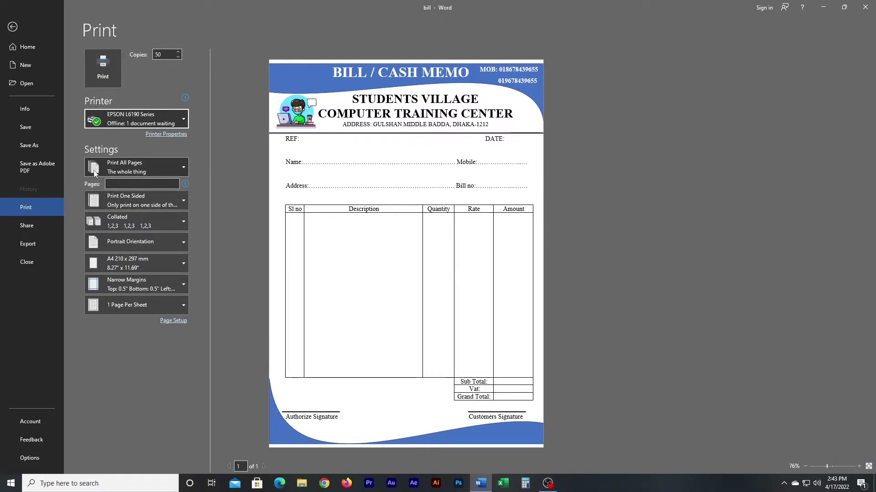
Keep Print All Pages with no page numbers, then switch to the Chapter 5 tourism document
{"action": "left_click", "coordinate": [166, 170]}
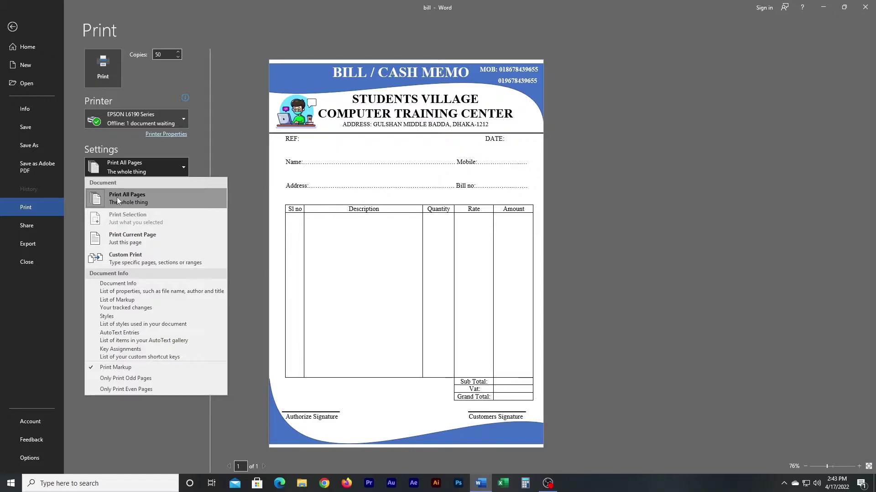
{"action": "left_click", "coordinate": [148, 173]}
{"action": "left_click", "coordinate": [148, 185]}
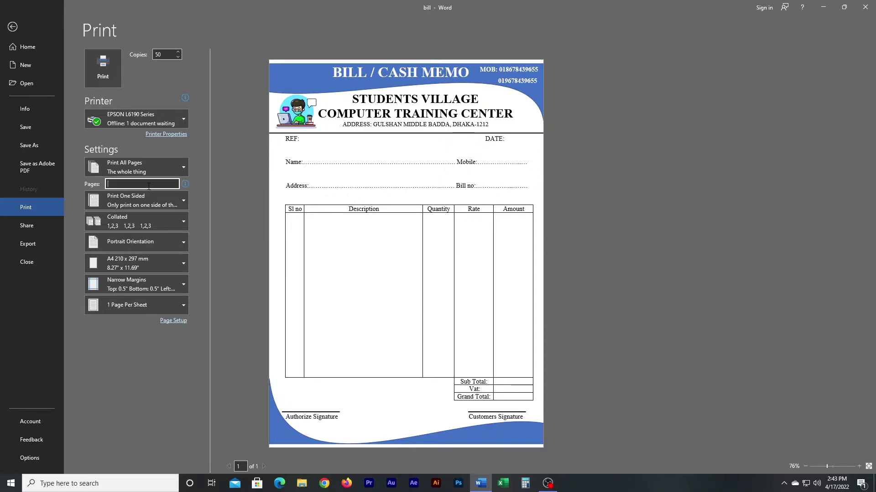
{"action": "left_click", "coordinate": [230, 208]}
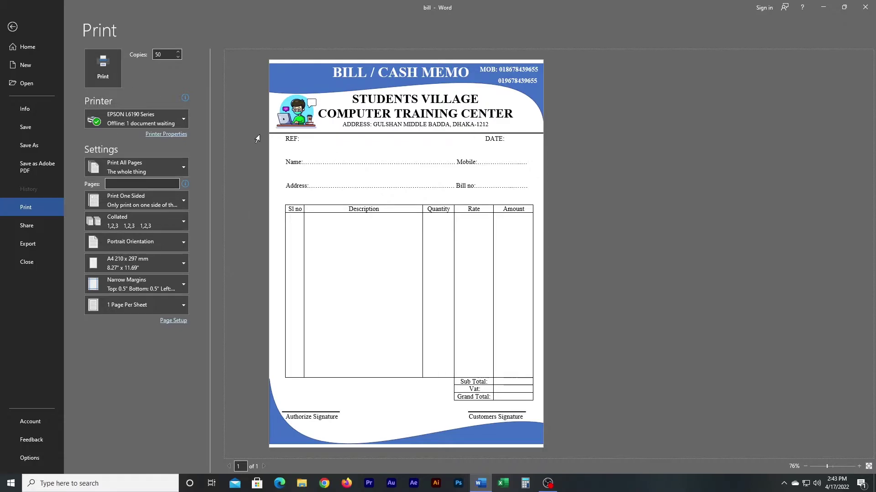
{"action": "left_click", "coordinate": [865, 7]}
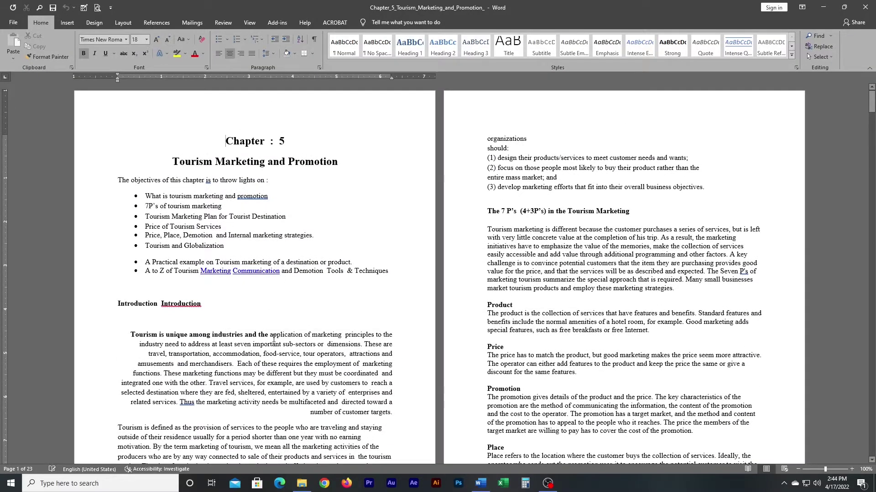
{"action": "left_click", "coordinate": [15, 21]}
{"action": "left_click", "coordinate": [19, 207]}
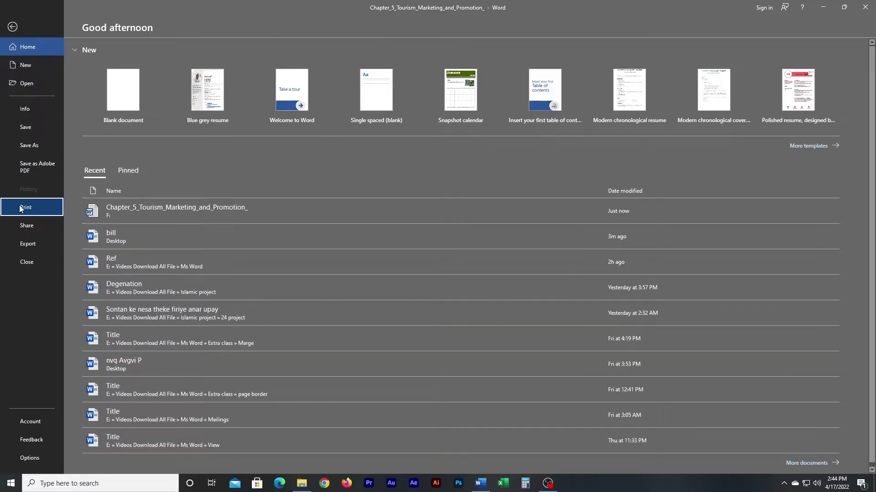
{"action": "left_click", "coordinate": [149, 184]}
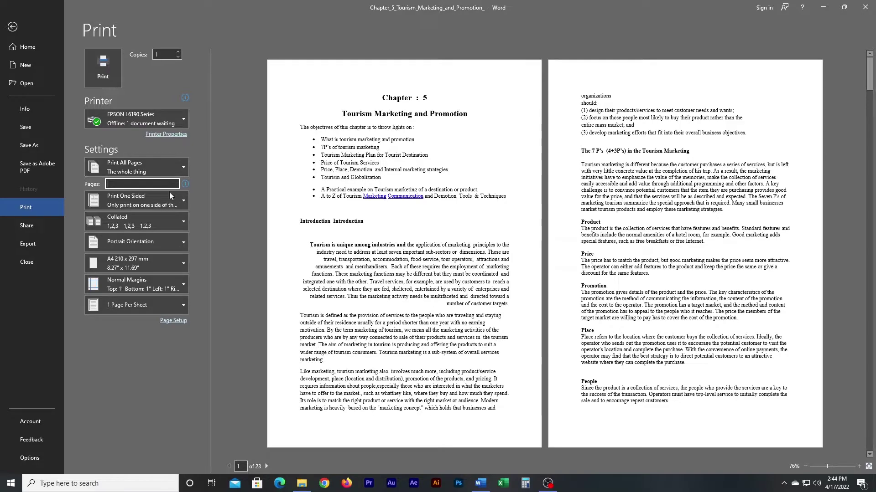
{"action": "left_click", "coordinate": [151, 167]}
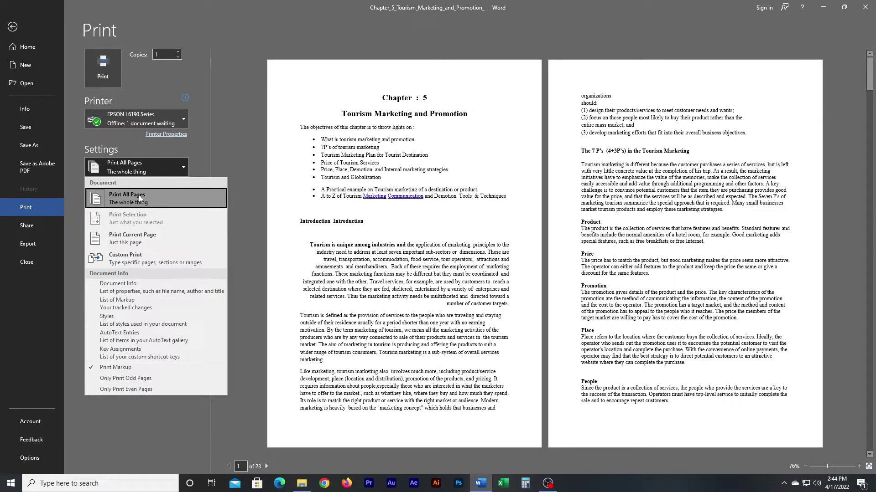
{"action": "left_click", "coordinate": [163, 172]}
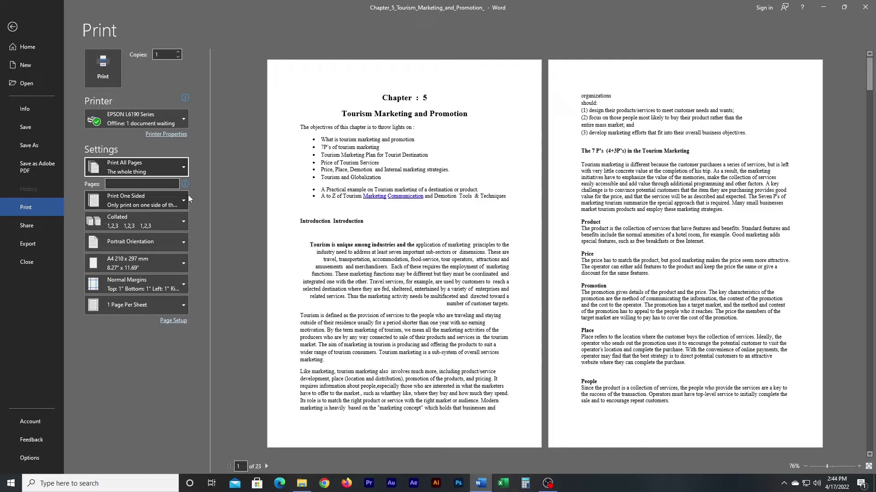
{"action": "left_click", "coordinate": [129, 184]}
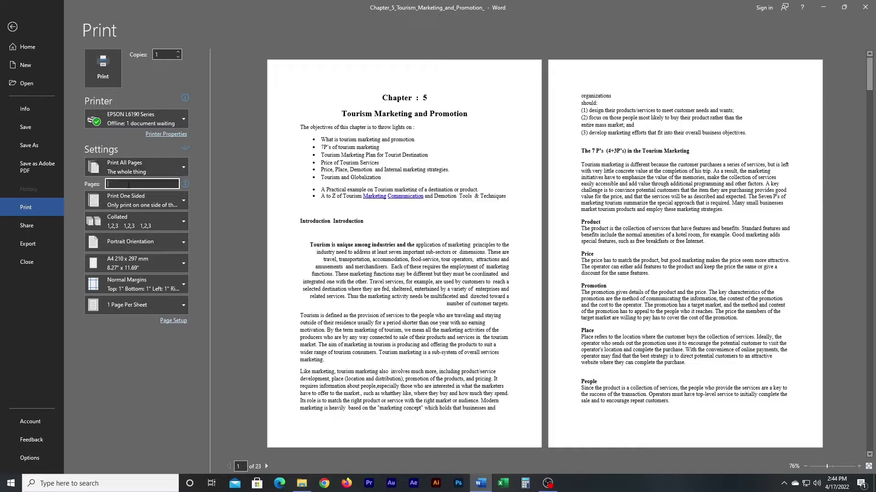
{"action": "type", "text": "5"}
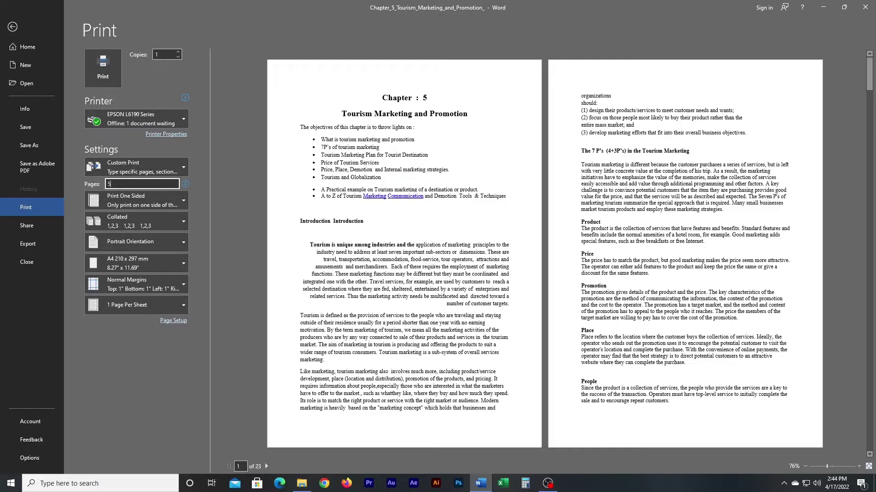
{"action": "left_click", "coordinate": [230, 203]}
{"action": "double_click", "coordinate": [111, 184]}
{"action": "key", "text": "BackSpace"}
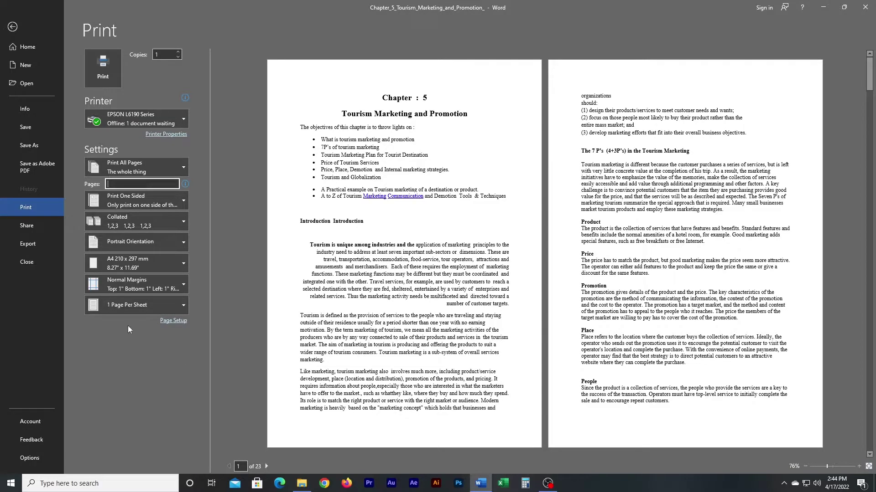
{"action": "left_click", "coordinate": [132, 179]}
{"action": "type", "text": "1-7"}
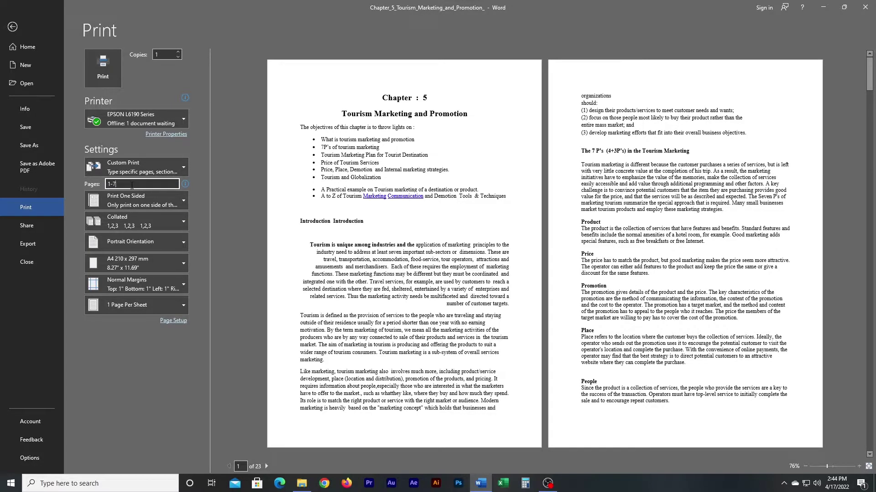
{"action": "left_click_drag", "start_coordinate": [132, 185], "coordinate": [96, 186]}
{"action": "key", "text": "BackSpace"}
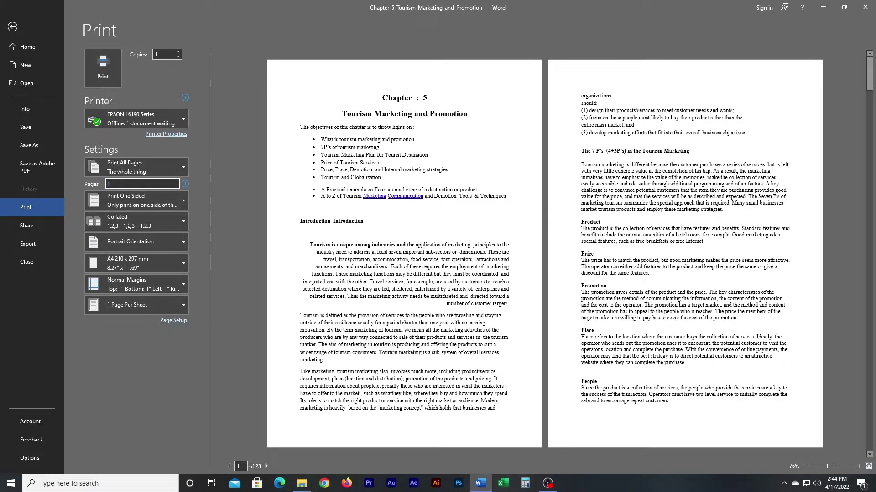
{"action": "left_click", "coordinate": [195, 151]}
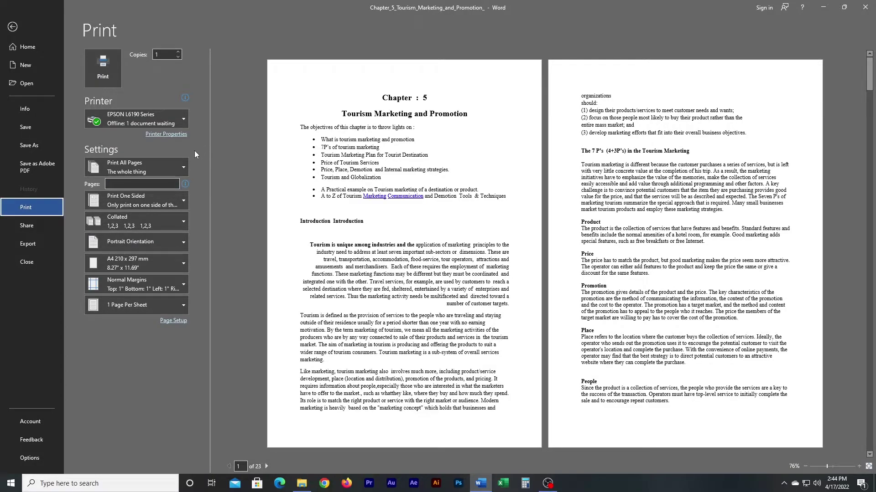
Review the two-sided printing options while keeping Print One Sided, then show the orientation choices
{"action": "left_click", "coordinate": [168, 206]}
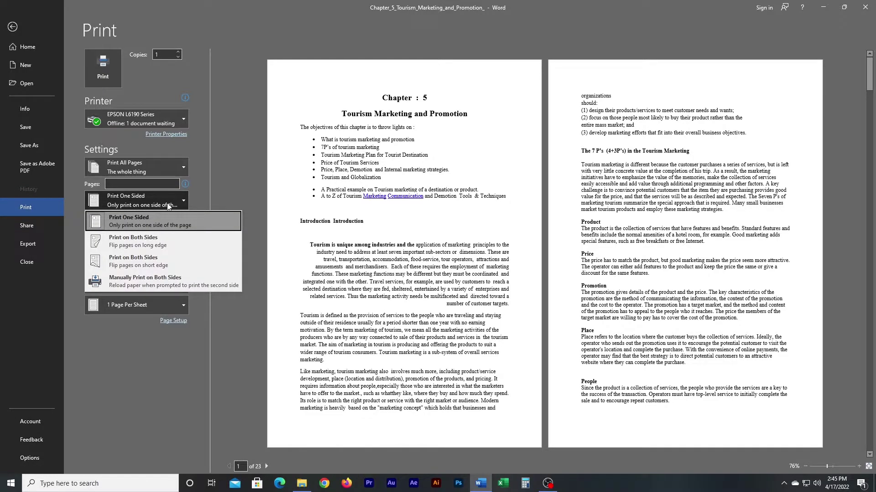
{"action": "left_click", "coordinate": [168, 206]}
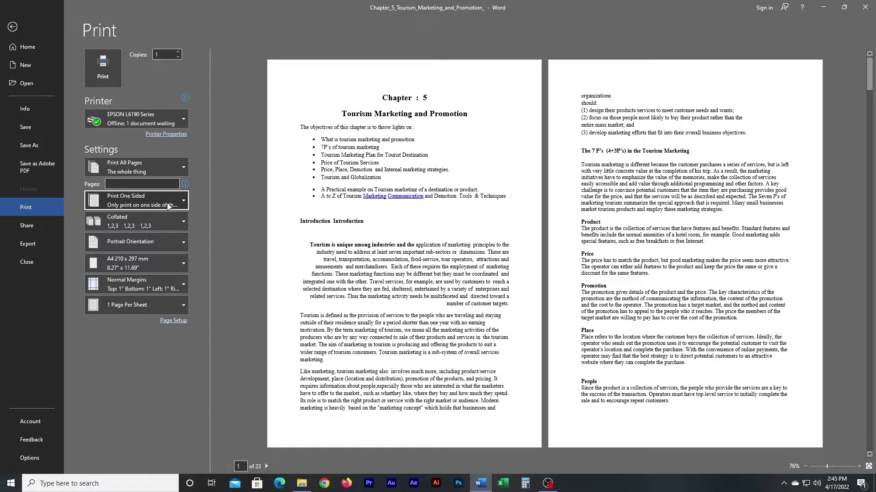
{"action": "scroll", "coordinate": [482, 209], "scroll_direction": "down", "scroll_amount": 3}
{"action": "scroll", "coordinate": [482, 210], "scroll_direction": "up", "scroll_amount": 3}
{"action": "left_click", "coordinate": [146, 201]}
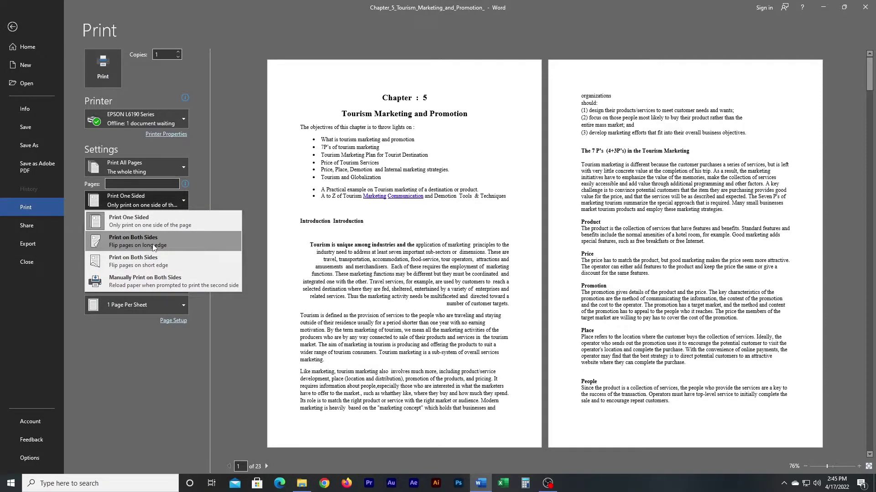
{"action": "left_click", "coordinate": [182, 203]}
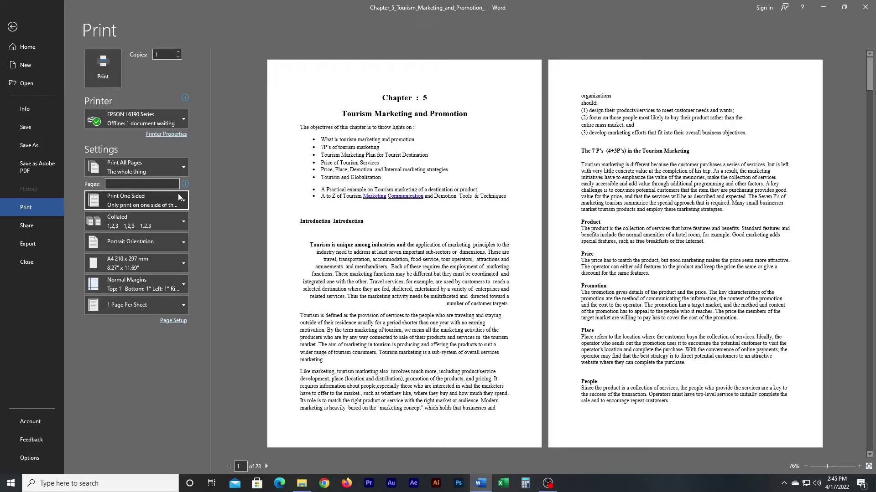
{"action": "left_click", "coordinate": [171, 245]}
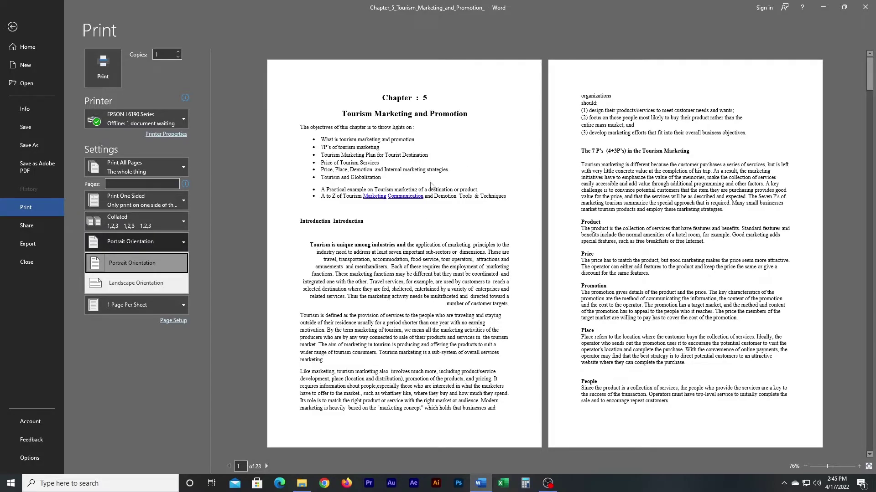
Preview the chapter in Landscape, revert to Portrait, and keep Normal margins
{"action": "left_click", "coordinate": [100, 283]}
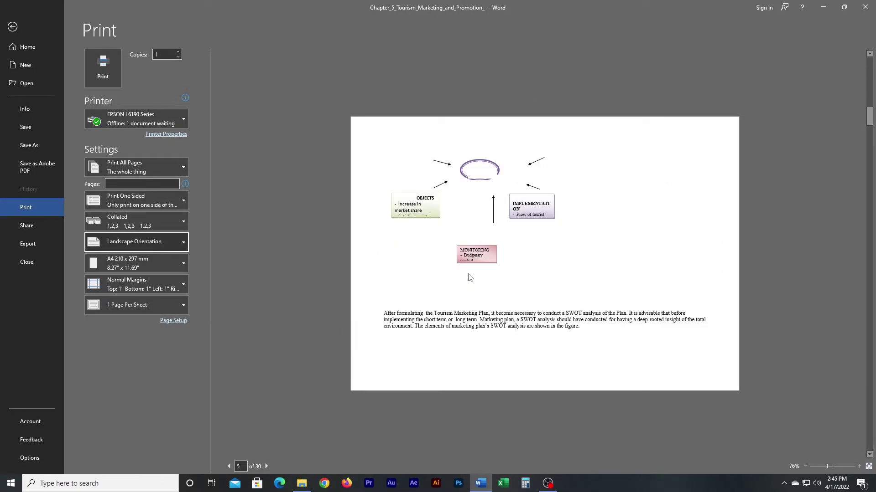
{"action": "left_click", "coordinate": [150, 245]}
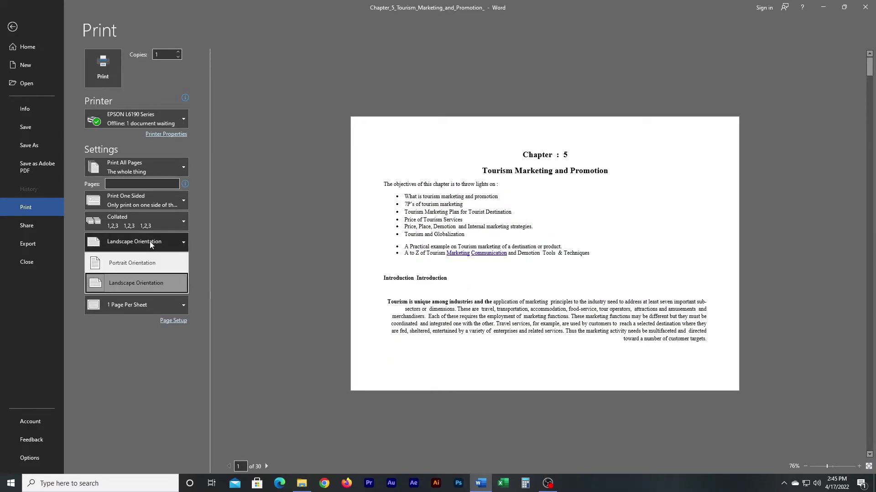
{"action": "left_click", "coordinate": [127, 268]}
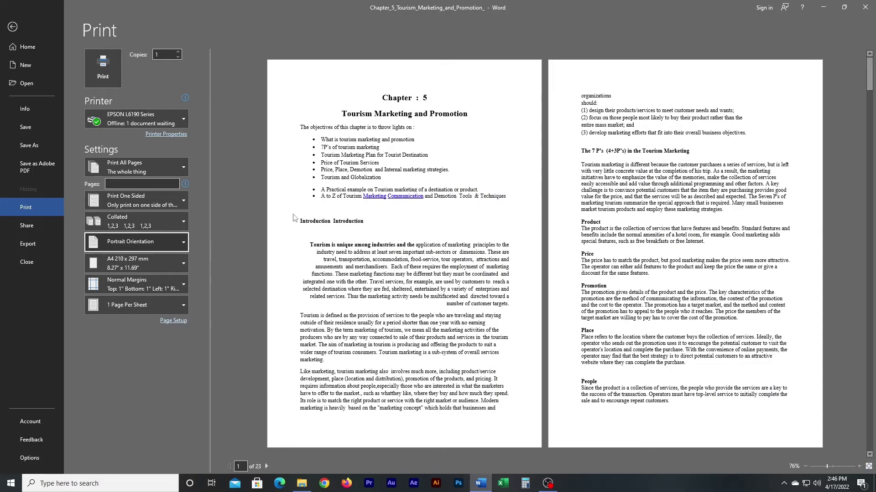
{"action": "left_click", "coordinate": [137, 290]}
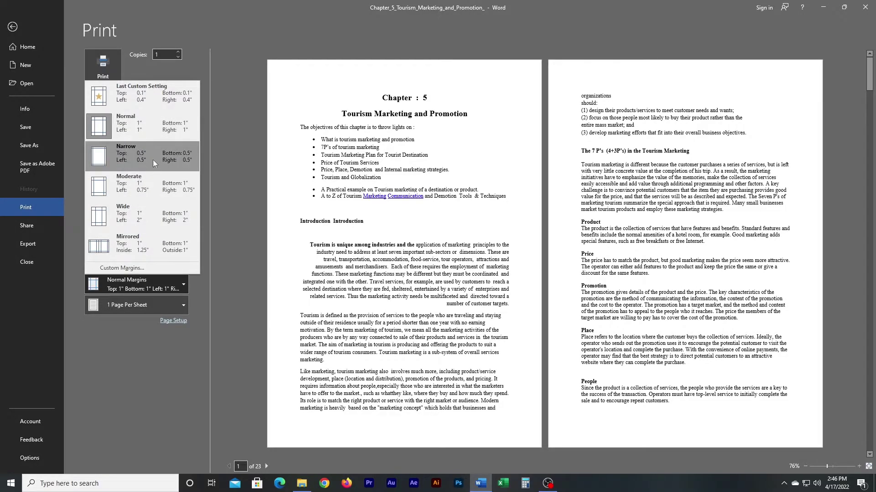
{"action": "left_click", "coordinate": [177, 288]}
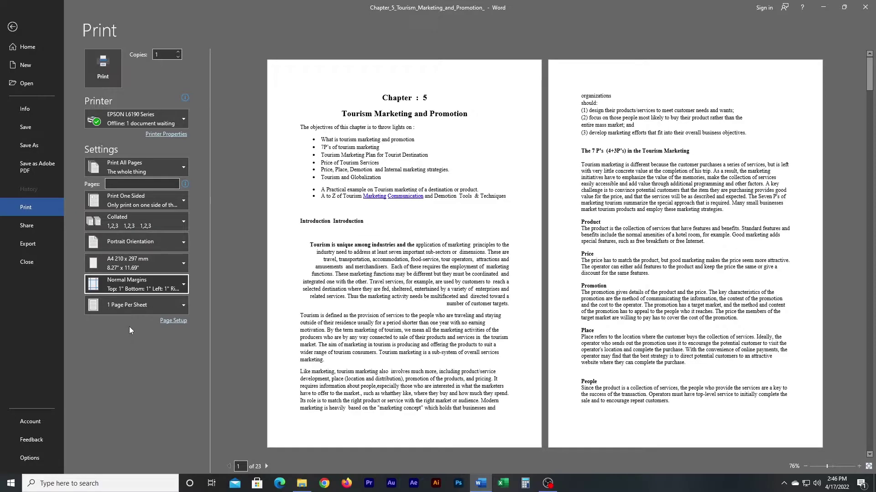
{"action": "left_click", "coordinate": [165, 304]}
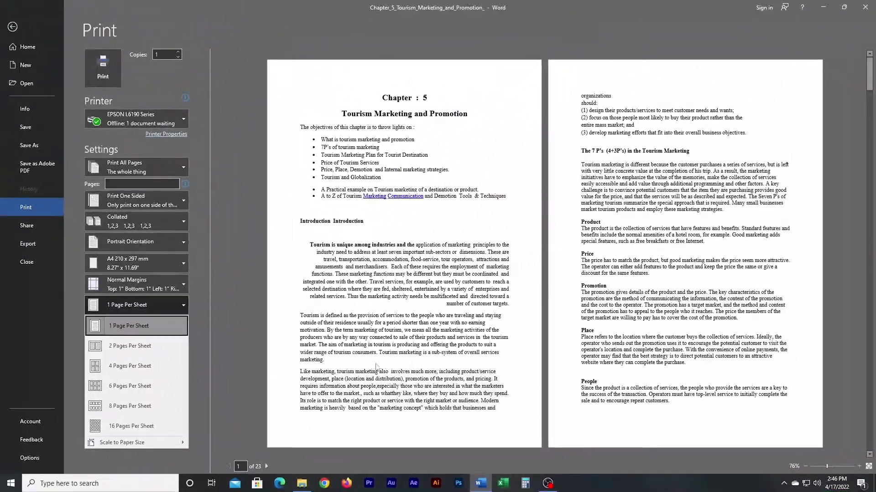
{"action": "scroll", "coordinate": [378, 247], "scroll_direction": "down", "scroll_amount": 1}
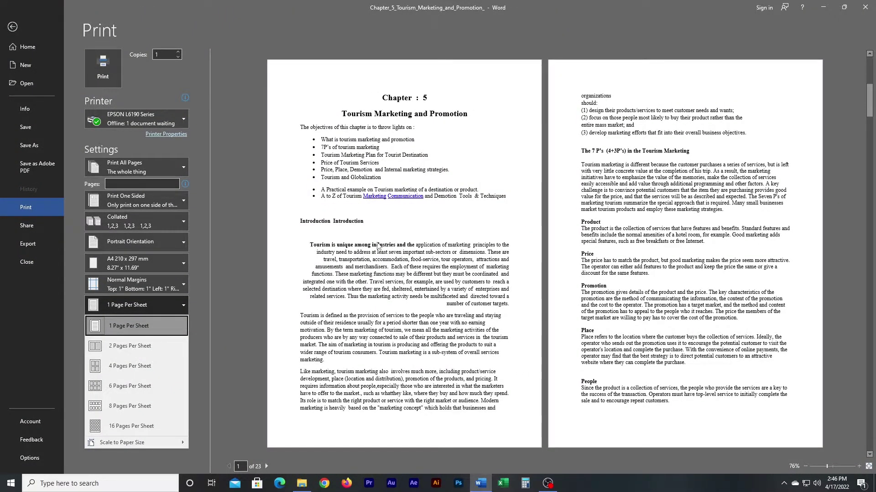
{"action": "scroll", "coordinate": [634, 228], "scroll_direction": "up", "scroll_amount": 1}
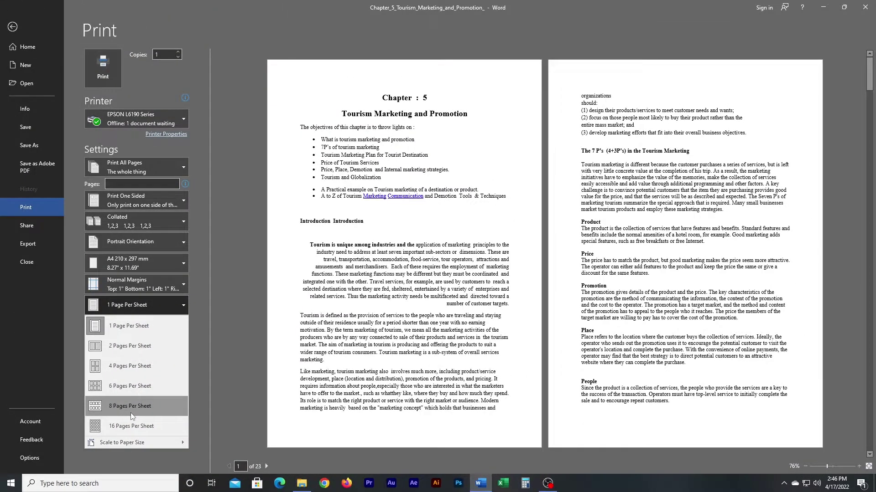
{"action": "left_click", "coordinate": [132, 406]}
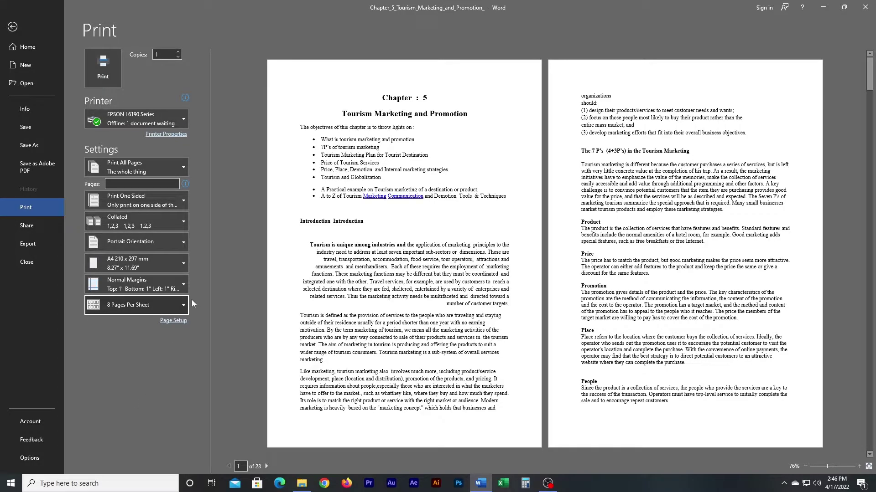
{"action": "left_click", "coordinate": [179, 309]}
{"action": "left_click", "coordinate": [133, 401]}
{"action": "left_click", "coordinate": [120, 308]}
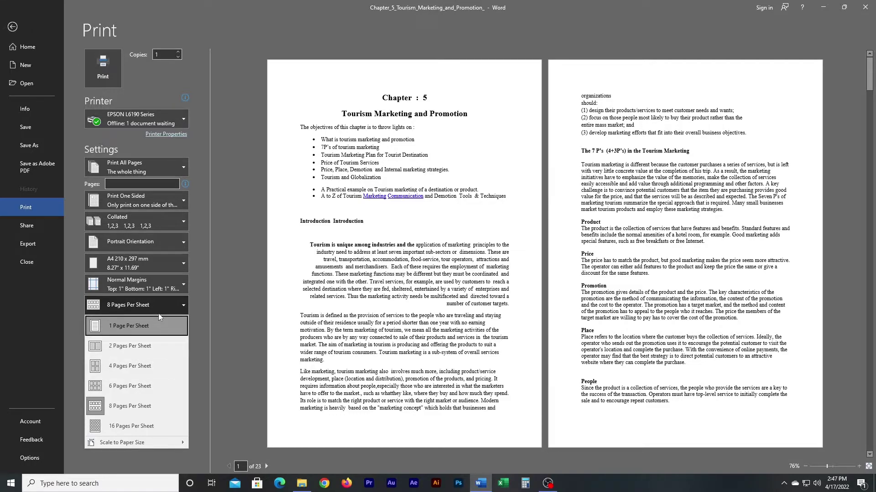
{"action": "left_click", "coordinate": [152, 330]}
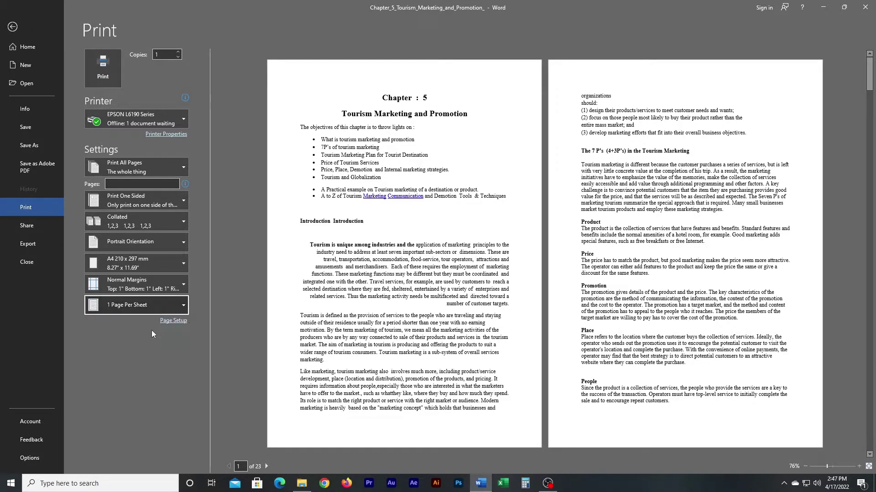
Open Page Setup from the Print page, close it unchanged, and come back to Print
{"action": "left_click", "coordinate": [178, 322]}
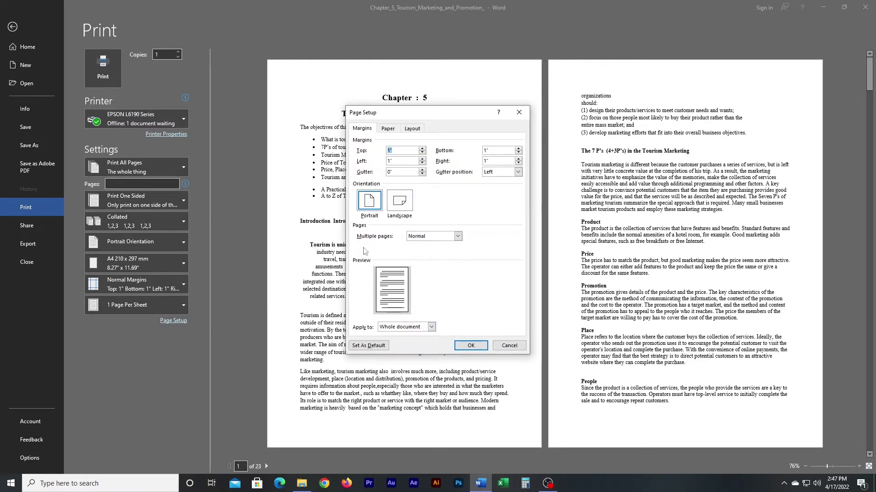
{"action": "left_click_drag", "start_coordinate": [466, 112], "coordinate": [439, 110]}
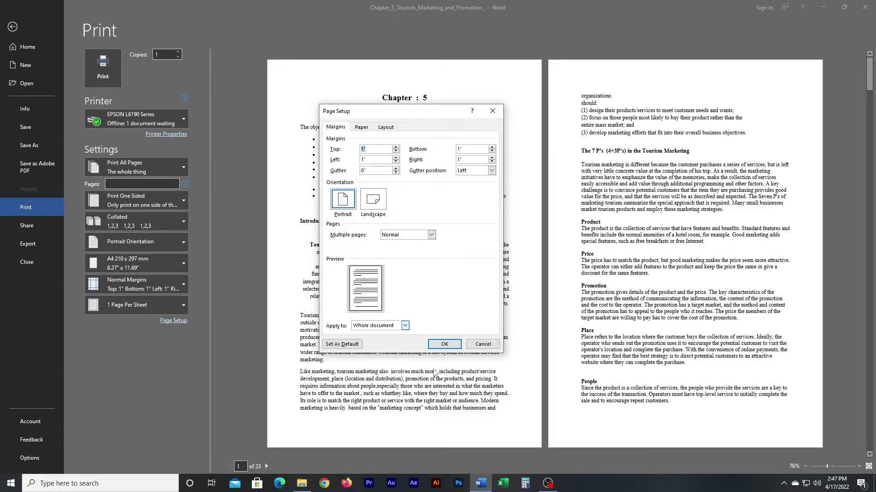
{"action": "left_click", "coordinate": [483, 345]}
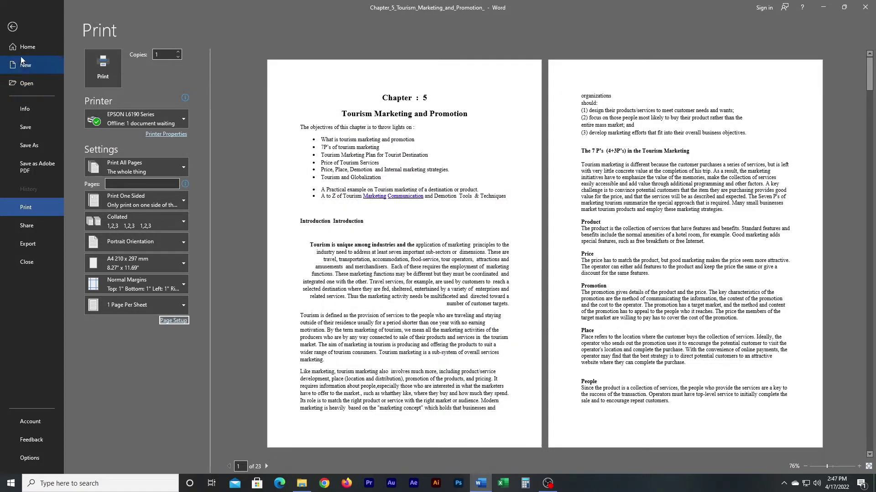
{"action": "left_click", "coordinate": [29, 23]}
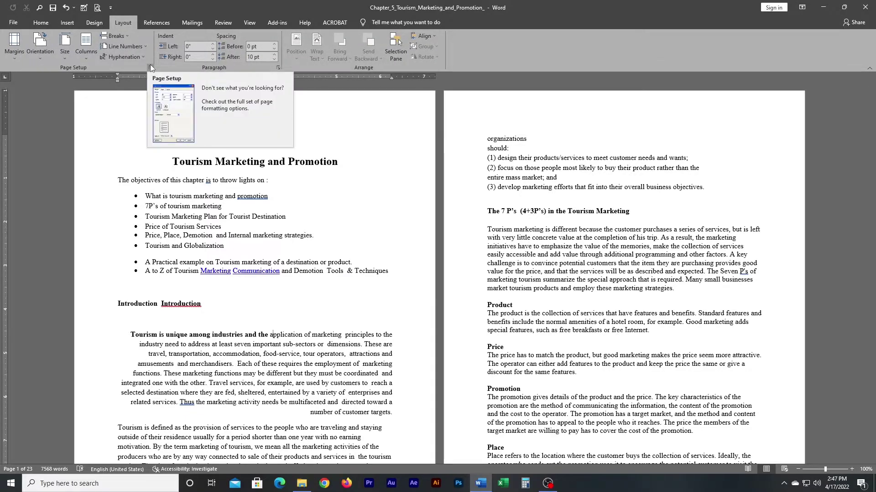
{"action": "left_click", "coordinate": [150, 65]}
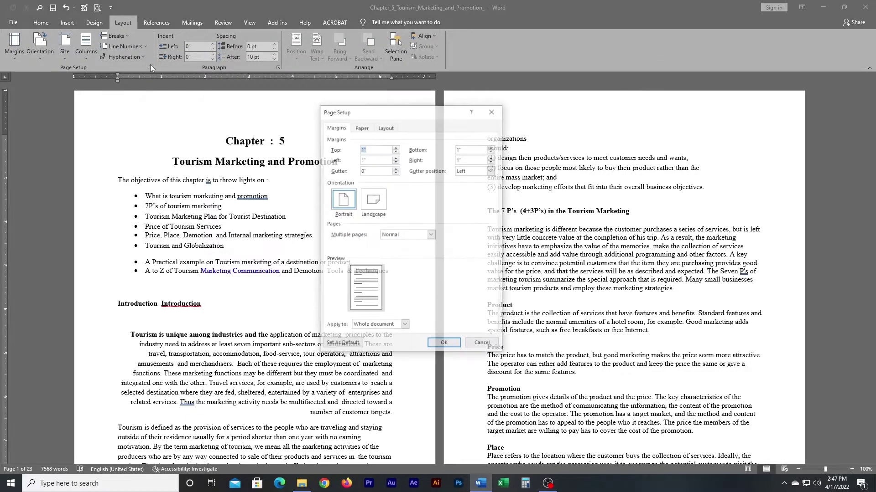
{"action": "left_click", "coordinate": [493, 112]}
{"action": "left_click", "coordinate": [13, 23]}
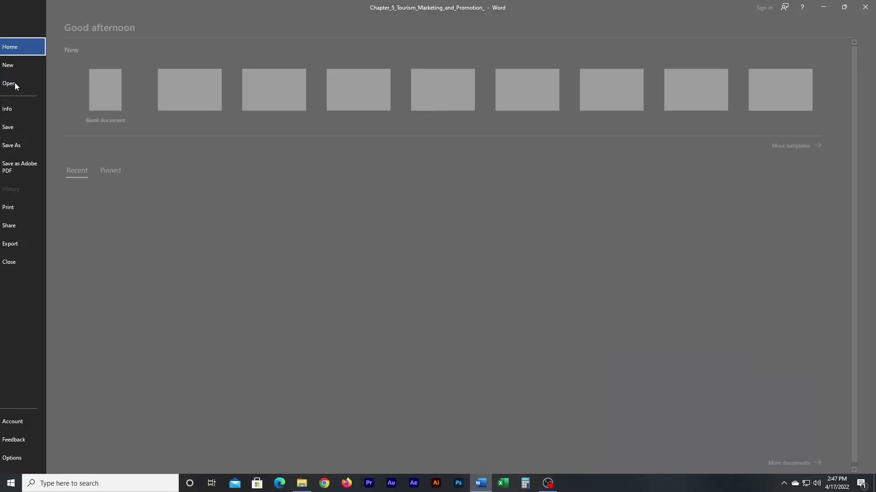
{"action": "left_click", "coordinate": [29, 213]}
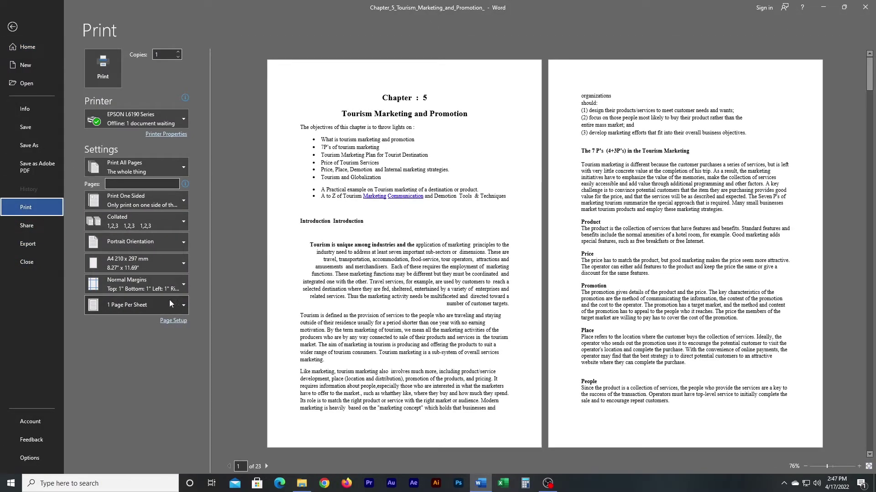
In Page Setup, view the Paper and Margins settings, try Landscape, revert to Portrait, and confirm
{"action": "left_click", "coordinate": [178, 320]}
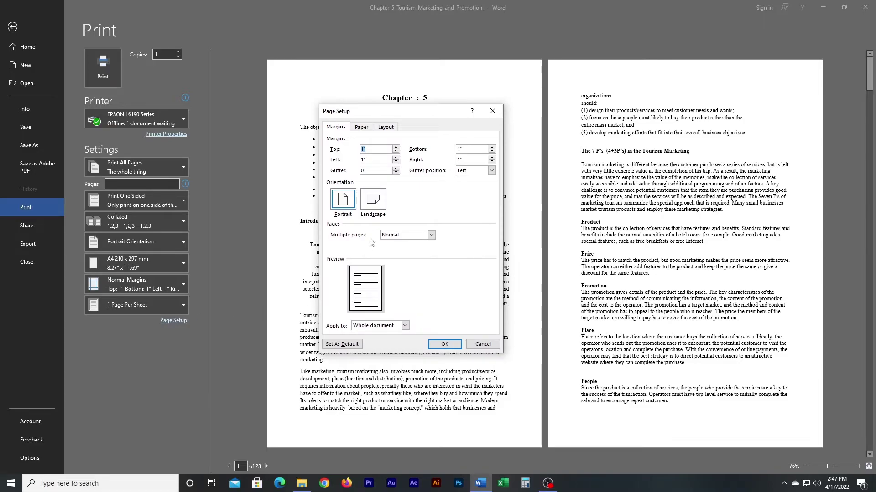
{"action": "left_click", "coordinate": [361, 128]}
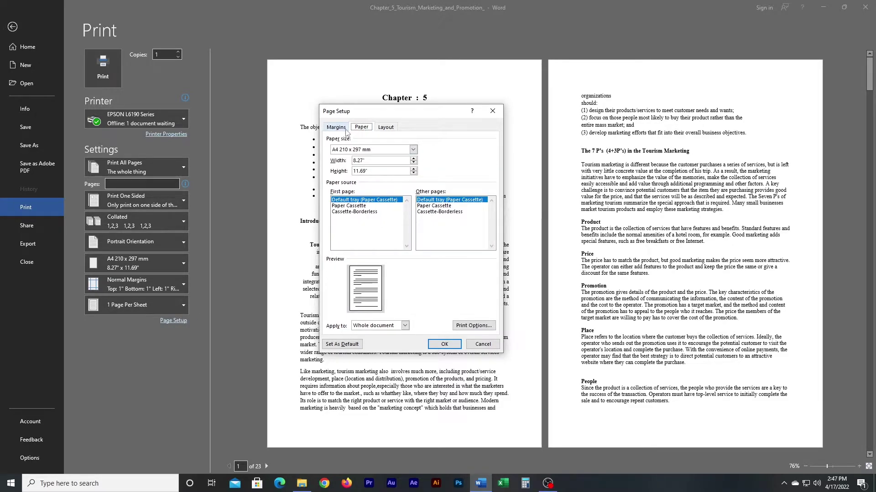
{"action": "left_click", "coordinate": [340, 127]}
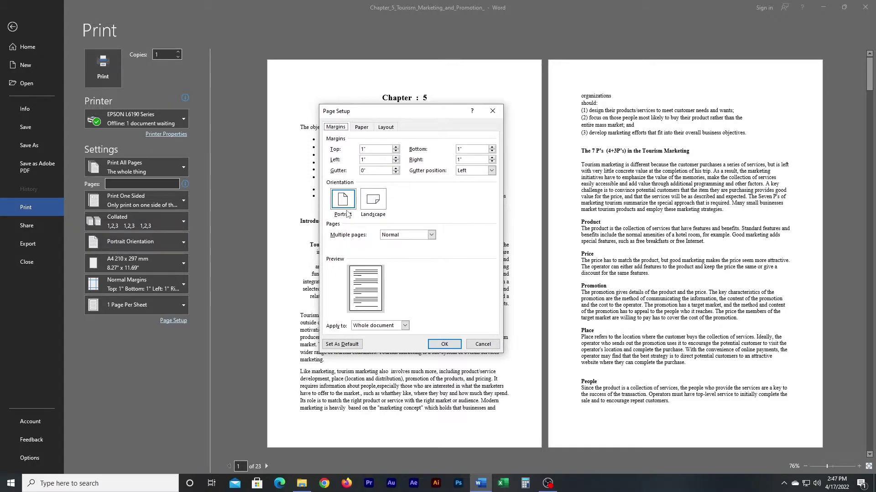
{"action": "left_click", "coordinate": [373, 209]}
{"action": "left_click", "coordinate": [345, 209]}
{"action": "left_click", "coordinate": [456, 346]}
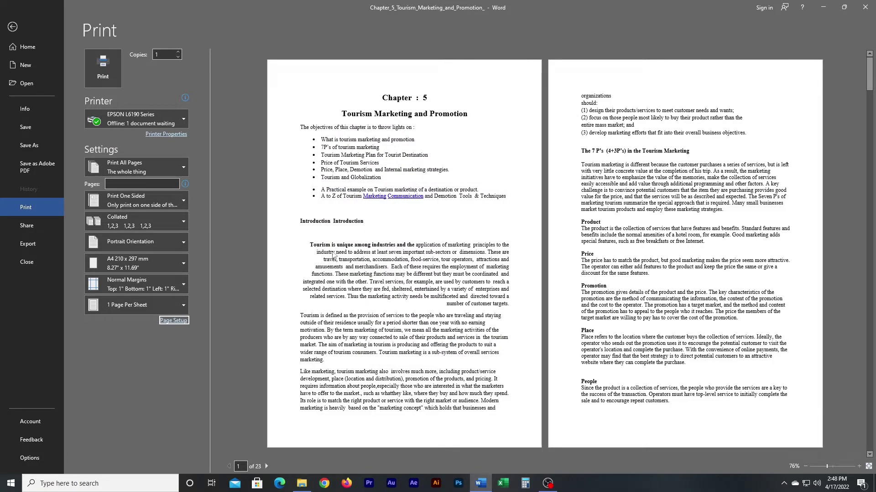
Reopen Page Setup, keep the settings applied to the whole document, and close it
{"action": "left_click", "coordinate": [183, 322]}
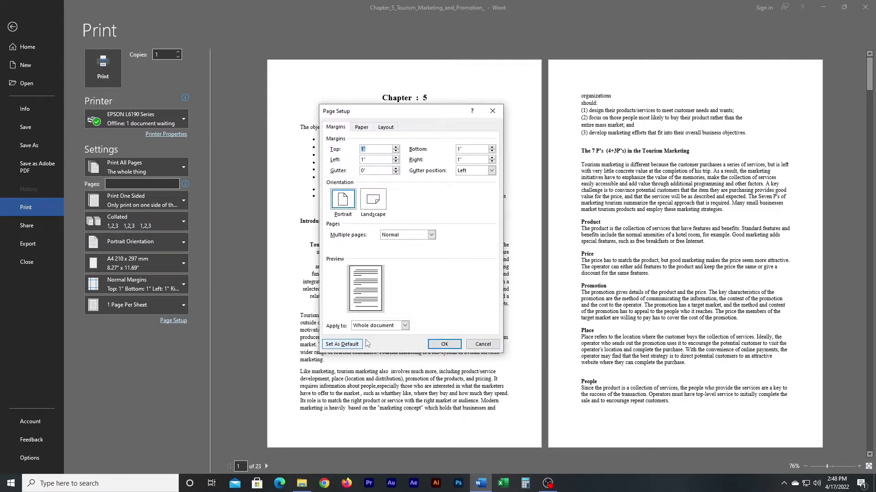
{"action": "left_click", "coordinate": [405, 326]}
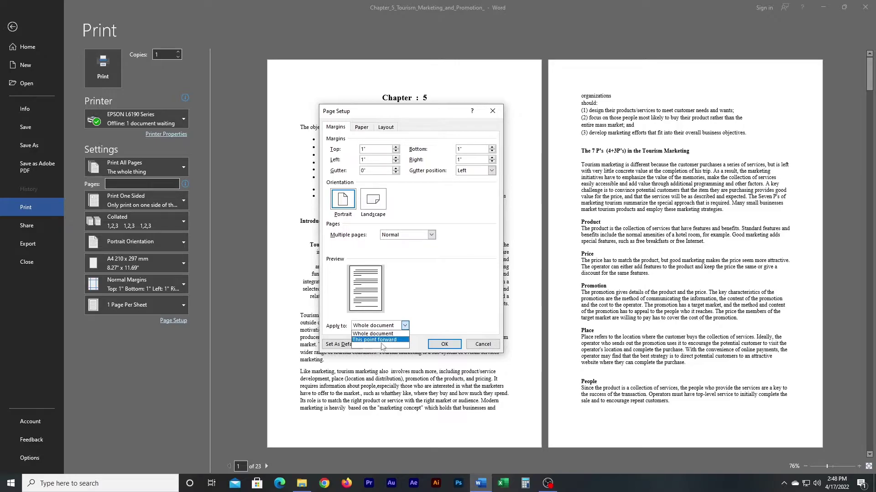
{"action": "left_click", "coordinate": [405, 326]}
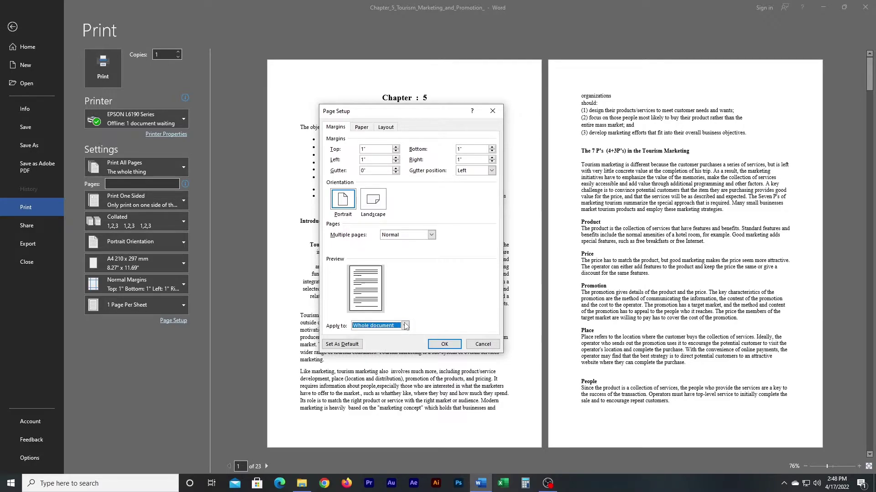
{"action": "left_click", "coordinate": [444, 344]}
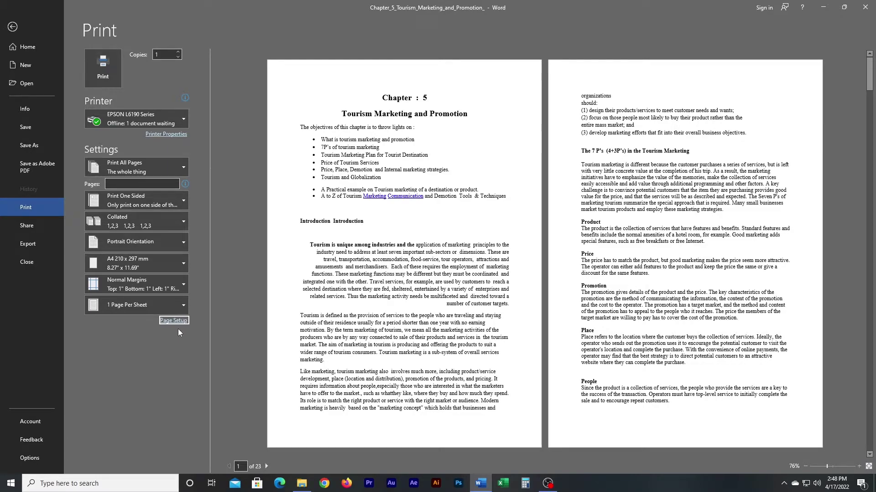
{"action": "key", "text": "Tab"}
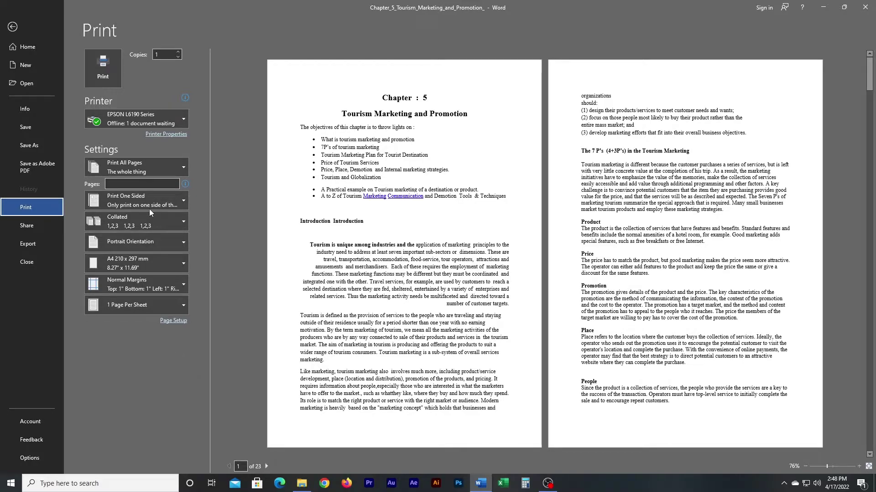
{"action": "left_click", "coordinate": [159, 135]}
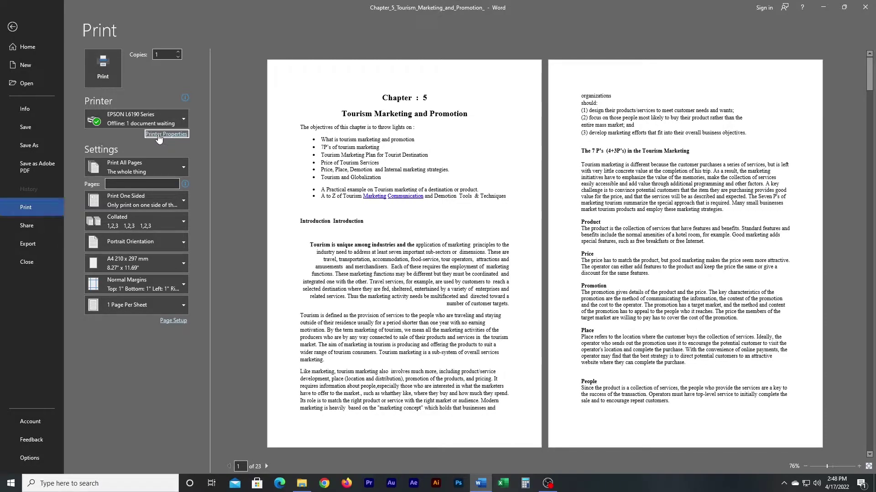
{"action": "left_click_drag", "start_coordinate": [160, 16], "coordinate": [360, 90]}
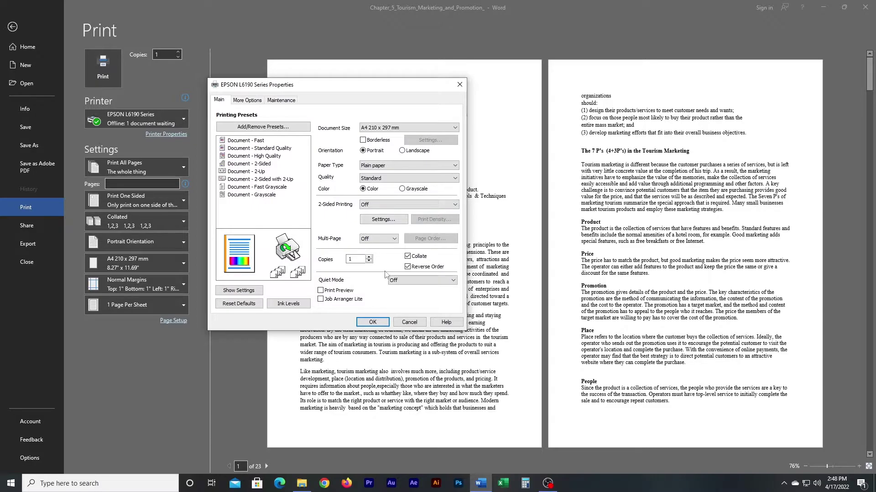
{"action": "left_click", "coordinate": [409, 322]}
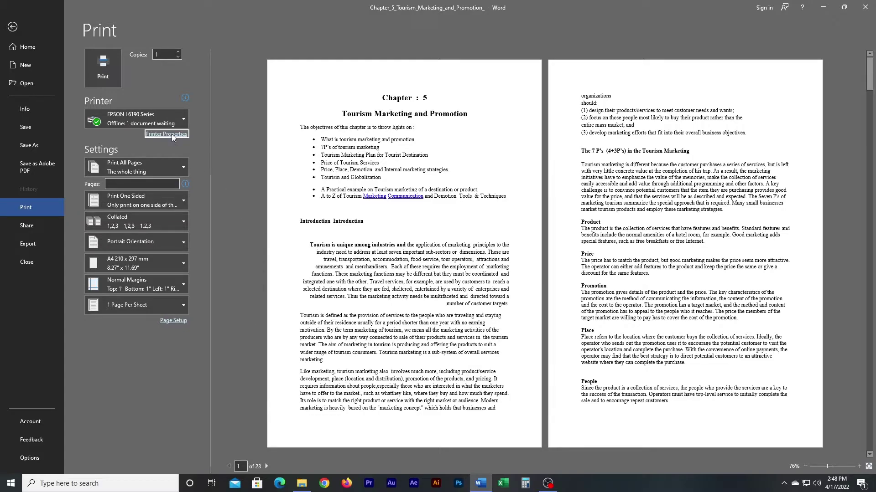
{"action": "left_click_drag", "start_coordinate": [219, 28], "coordinate": [459, 107]}
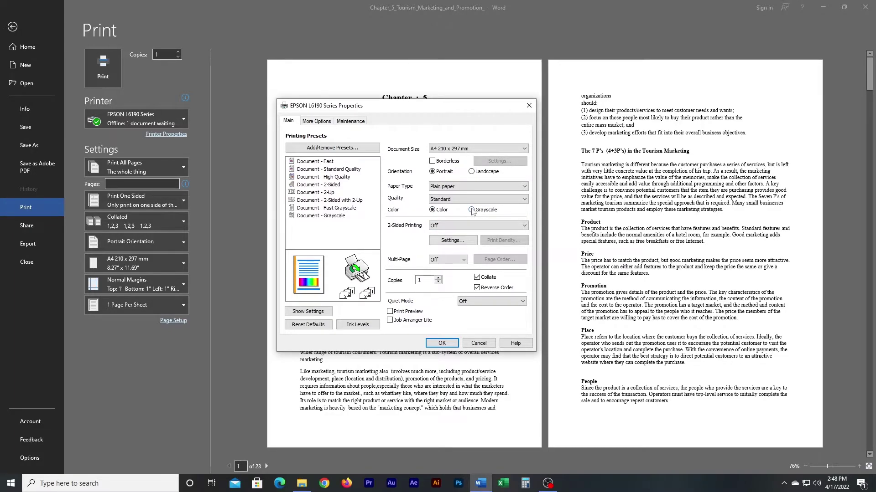
{"action": "left_click", "coordinate": [471, 211]}
{"action": "left_click", "coordinate": [431, 210]}
{"action": "left_click", "coordinate": [463, 149]}
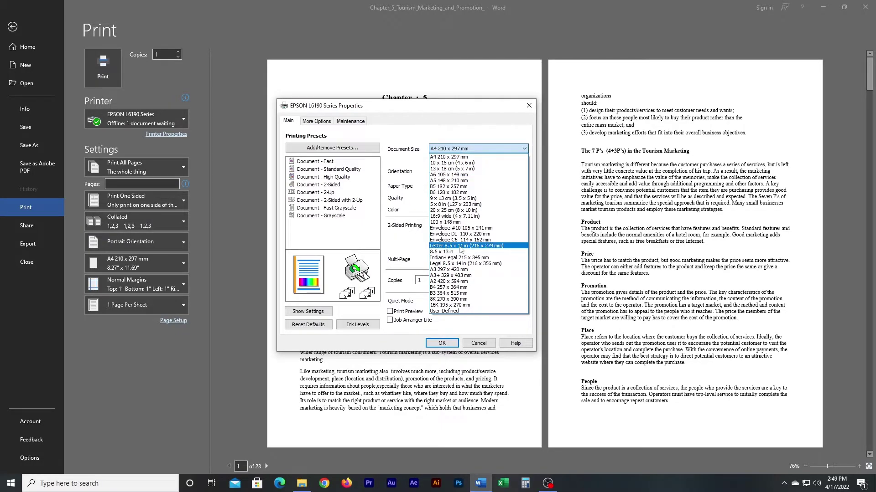
{"action": "left_click", "coordinate": [452, 157]}
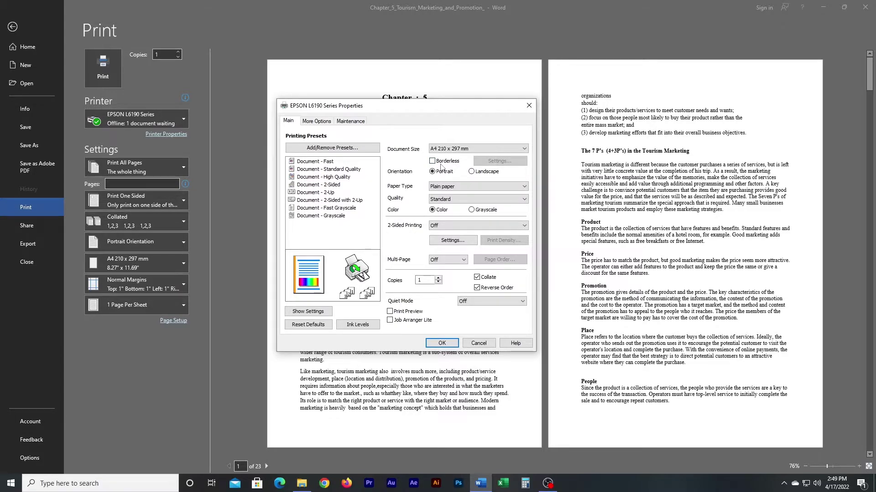
{"action": "left_click", "coordinate": [485, 345]}
Leave the print view and open the bill document from the recent list
{"action": "left_click", "coordinate": [12, 27]}
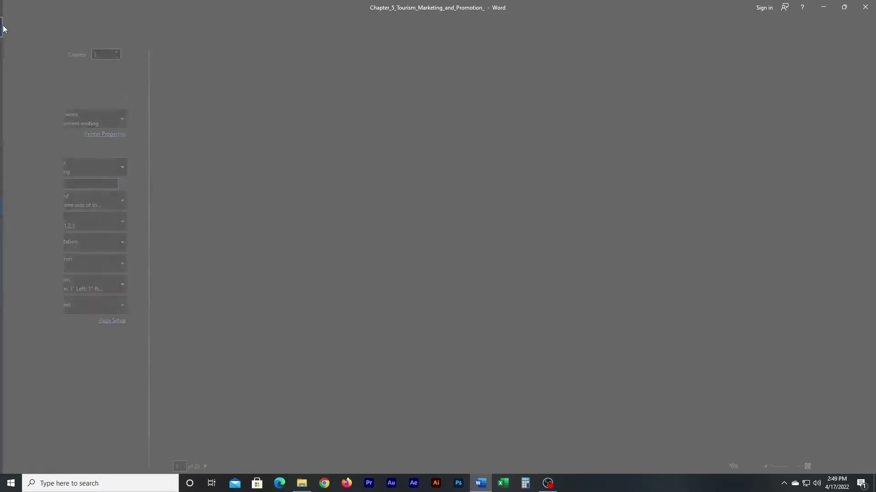
{"action": "left_click", "coordinate": [13, 23]}
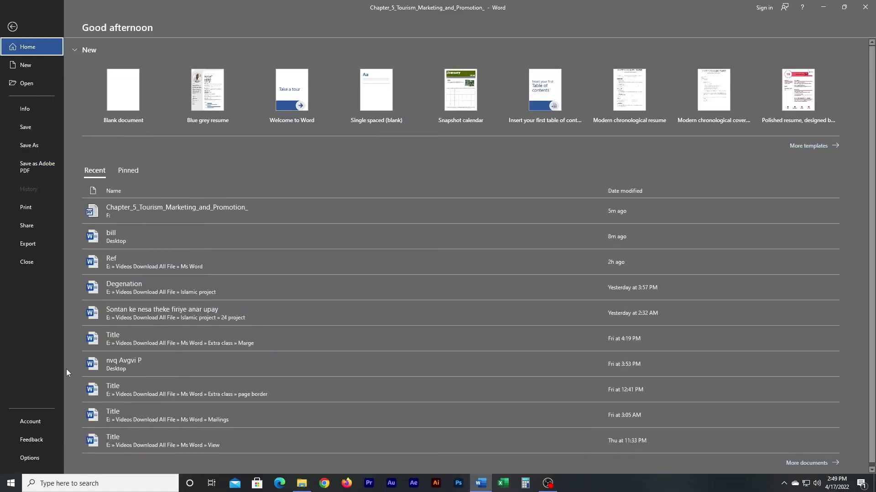
{"action": "left_click", "coordinate": [152, 239]}
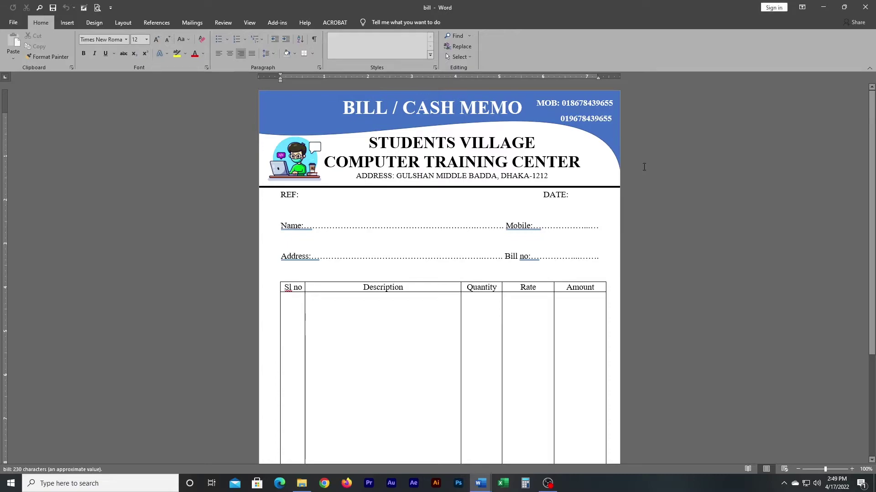
{"action": "scroll", "coordinate": [547, 365], "scroll_direction": "down", "scroll_amount": 5}
{"action": "scroll", "coordinate": [467, 340], "scroll_direction": "up", "scroll_amount": 5}
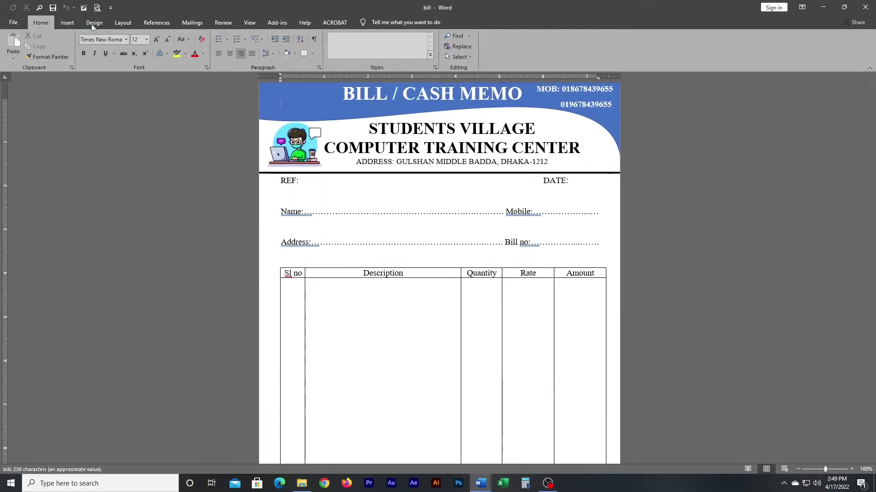
{"action": "key", "text": "alt+space"}
{"action": "left_click", "coordinate": [23, 70]}
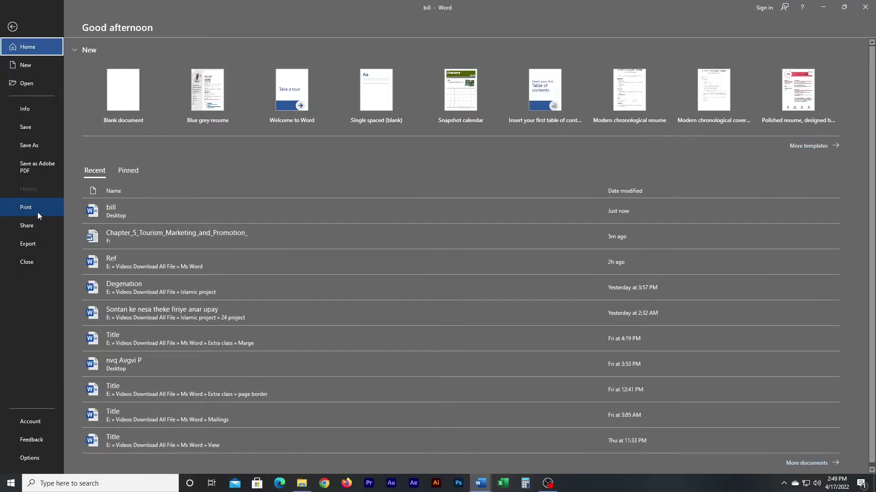
View the EPSON printer properties for the bill, then return to the Chapter 5 File backstage
{"action": "left_click", "coordinate": [36, 209]}
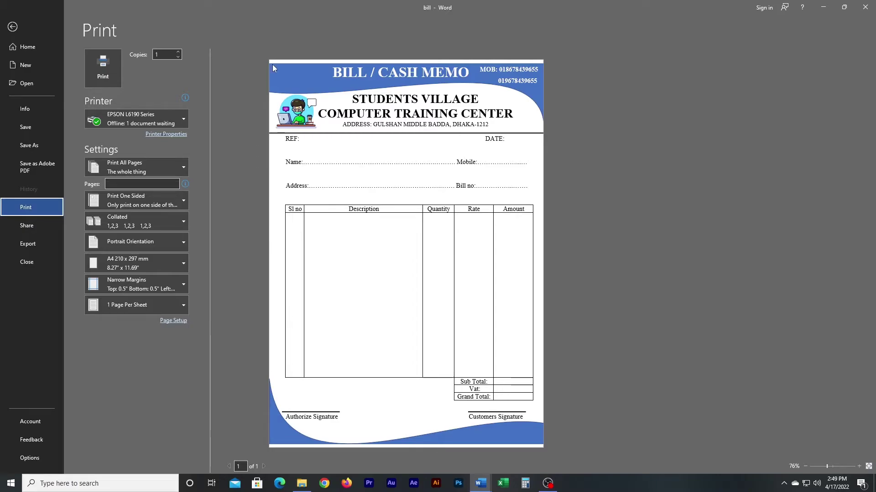
{"action": "left_click", "coordinate": [167, 135]}
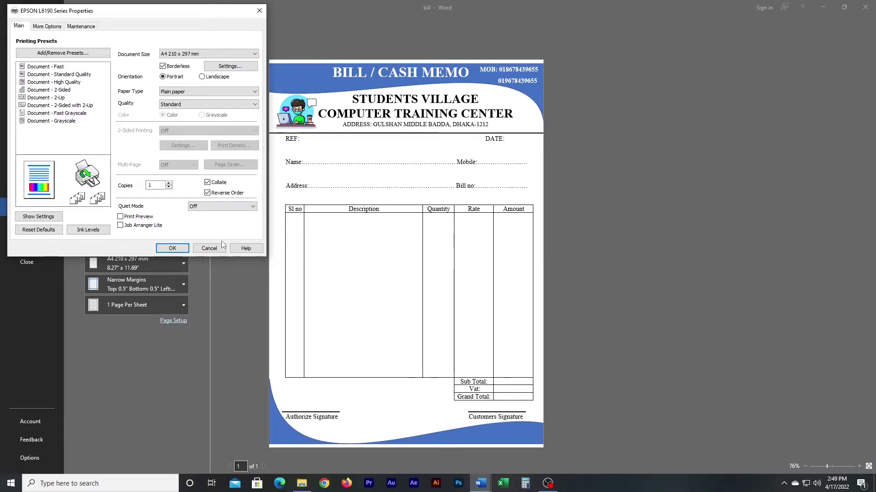
{"action": "left_click", "coordinate": [209, 248]}
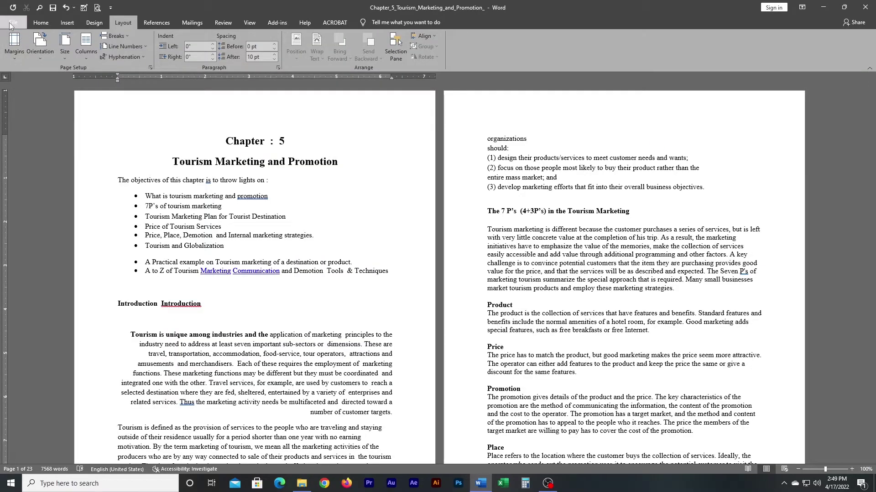
{"action": "left_click", "coordinate": [13, 22]}
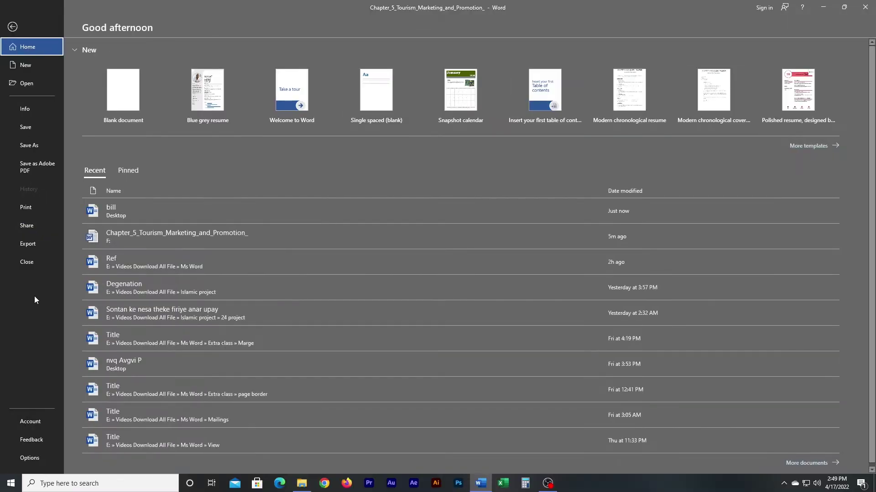
In EPSON L6190 Series properties, try Landscape, revert to Portrait, and choose Epson Matte paper
{"action": "left_click", "coordinate": [37, 203]}
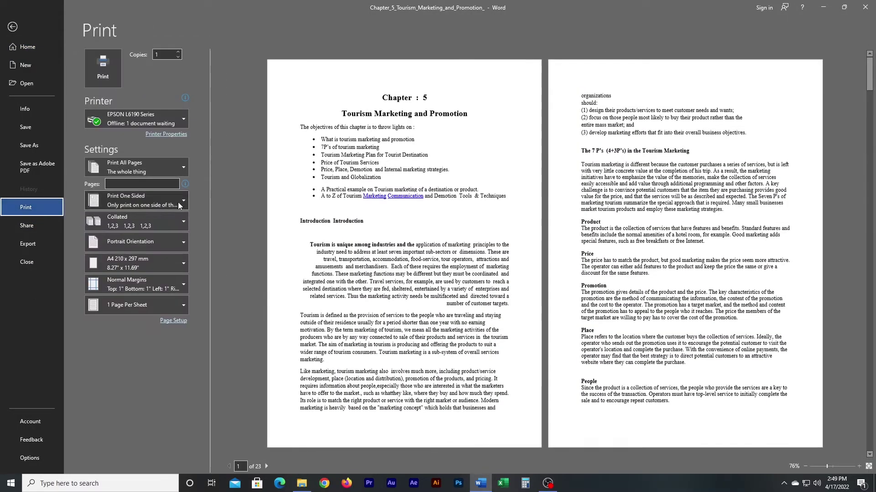
{"action": "left_click", "coordinate": [171, 135]}
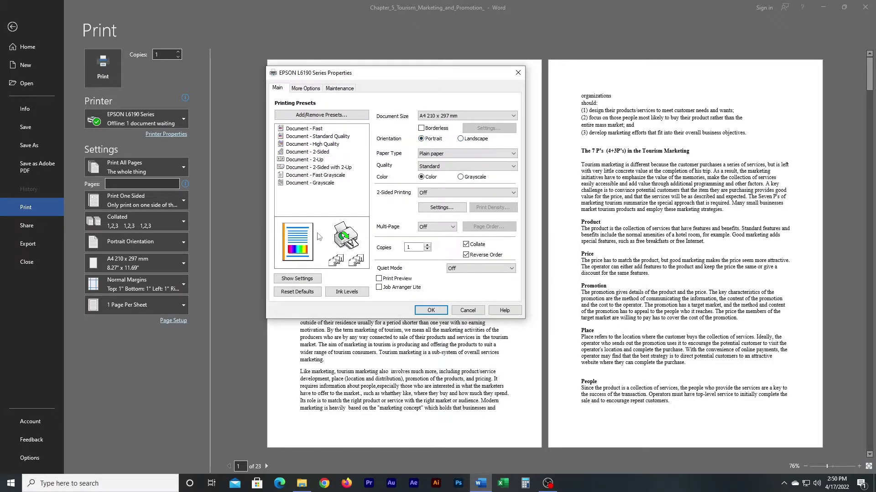
{"action": "left_click", "coordinate": [460, 138]}
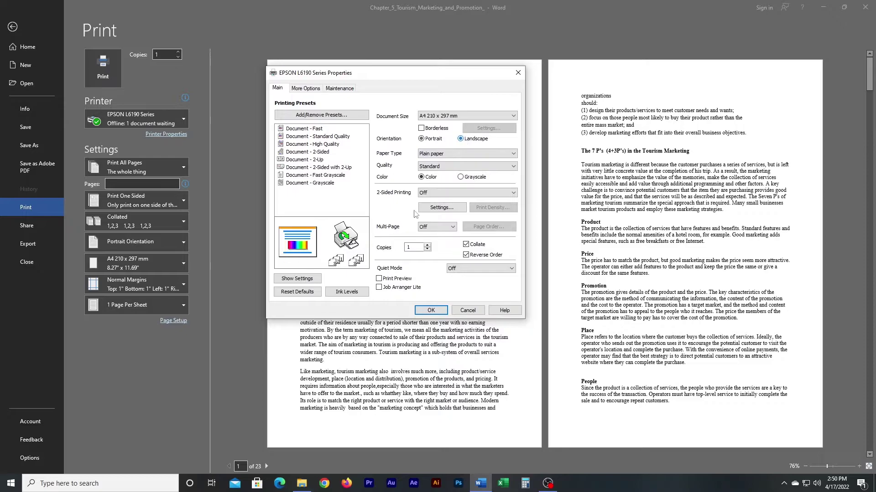
{"action": "left_click", "coordinate": [421, 140]}
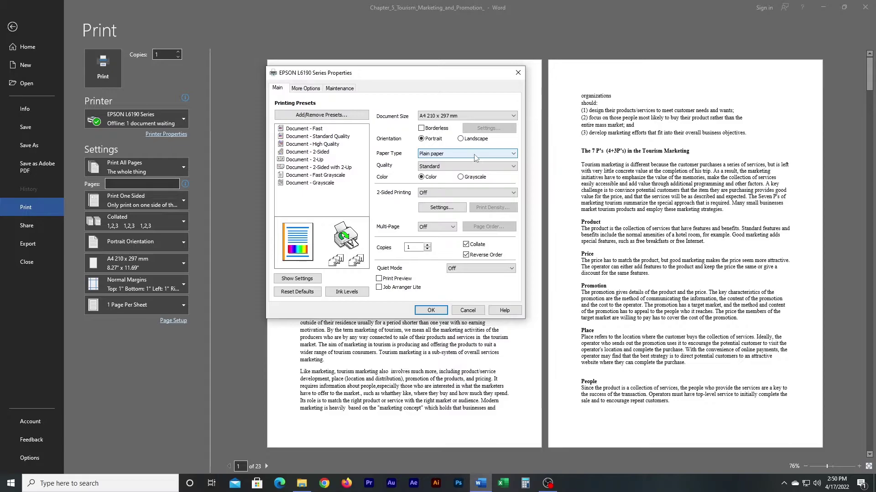
{"action": "left_click", "coordinate": [475, 155]}
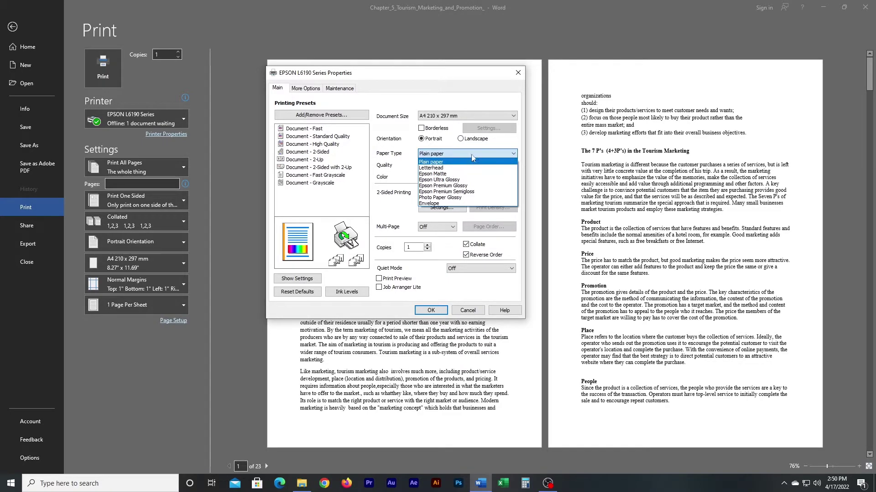
{"action": "left_click", "coordinate": [462, 173]}
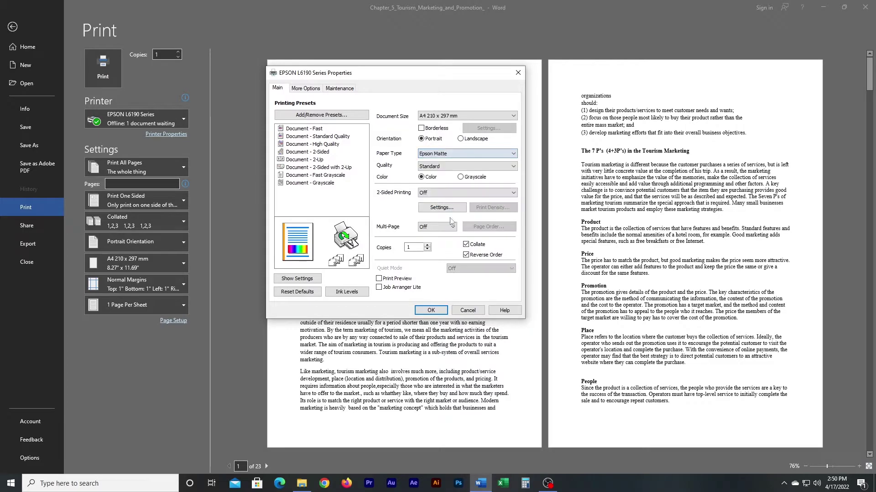
Switch the EPSON paper type to Photo Paper Glossy and keep it selected
{"action": "left_click", "coordinate": [470, 155]}
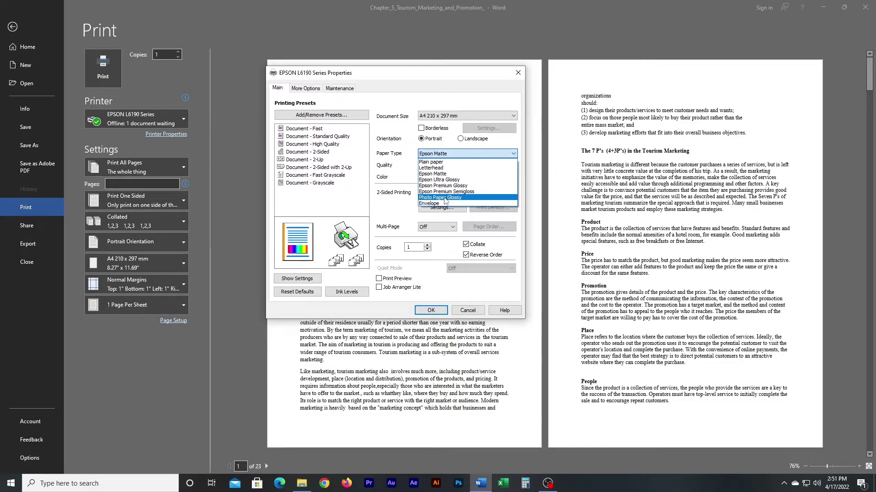
{"action": "left_click", "coordinate": [445, 199]}
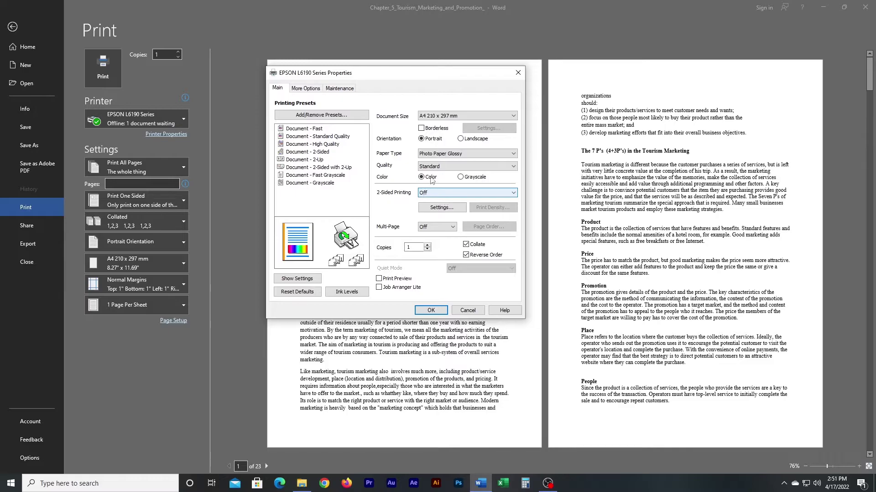
{"action": "left_click", "coordinate": [440, 155]}
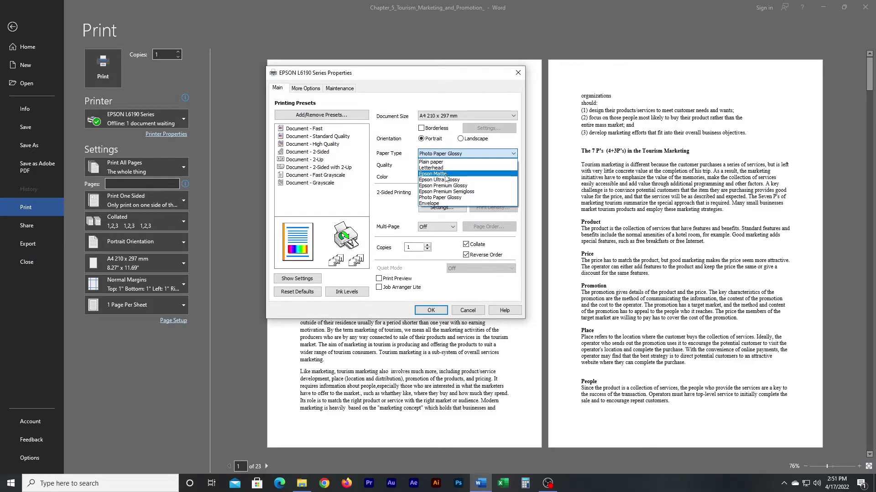
{"action": "left_click", "coordinate": [446, 201]}
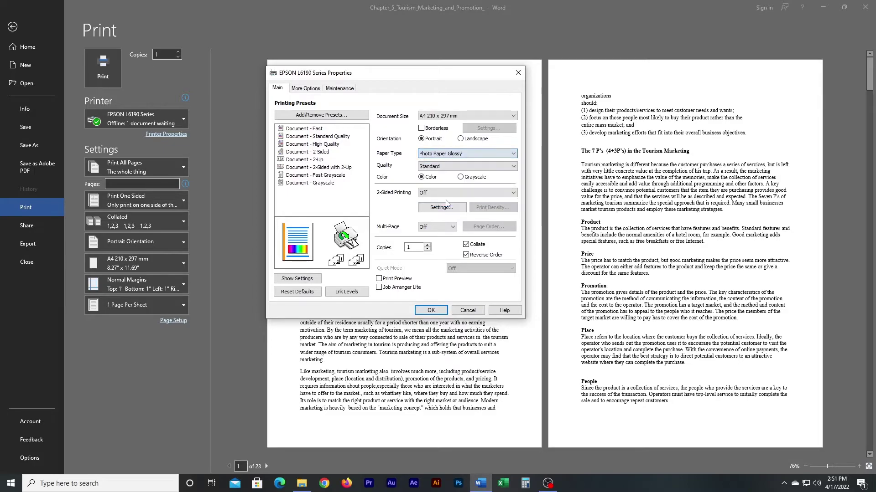
Set print quality to High, keep 2-Sided Printing Off, and bring up the approximate ink levels
{"action": "left_click", "coordinate": [428, 167]}
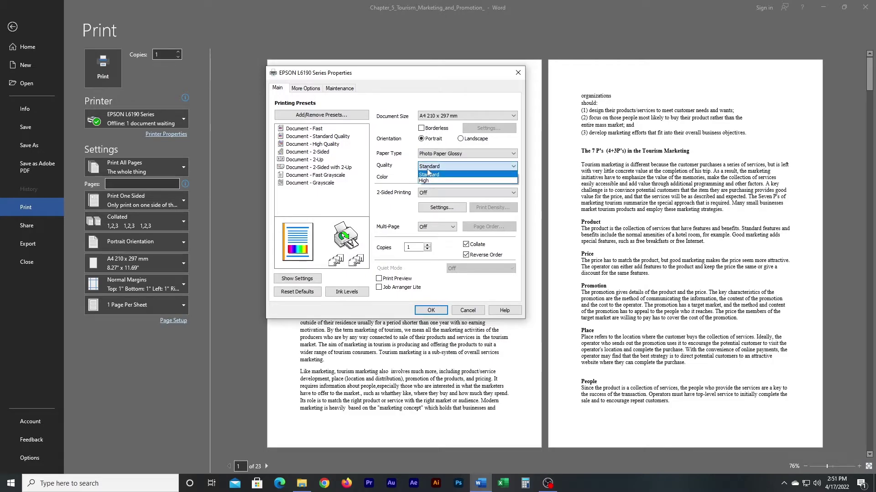
{"action": "left_click", "coordinate": [425, 181]}
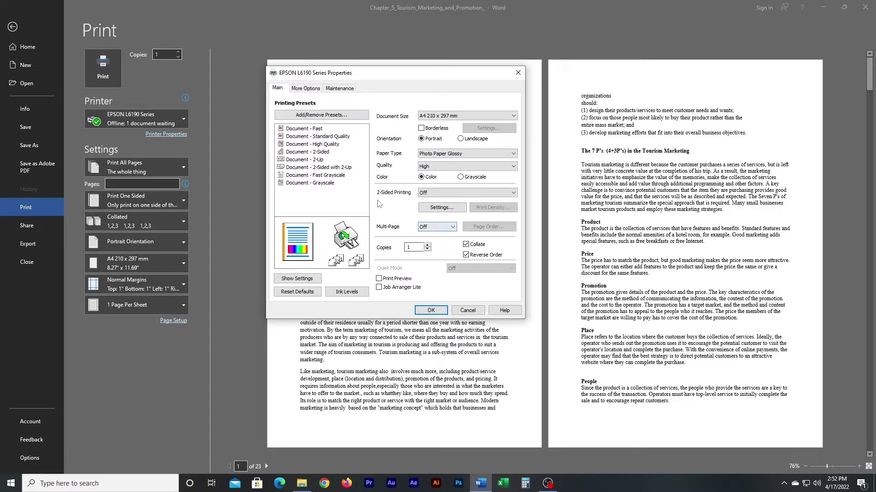
{"action": "left_click", "coordinate": [425, 193]}
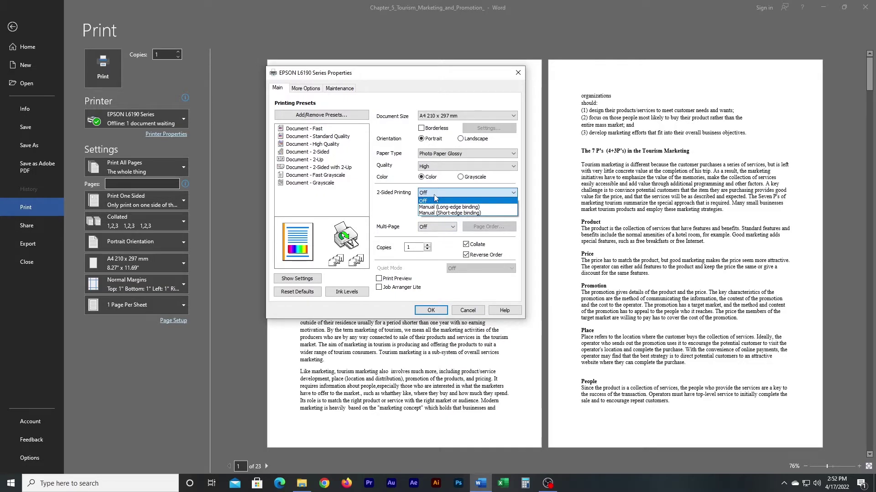
{"action": "left_click", "coordinate": [434, 201]}
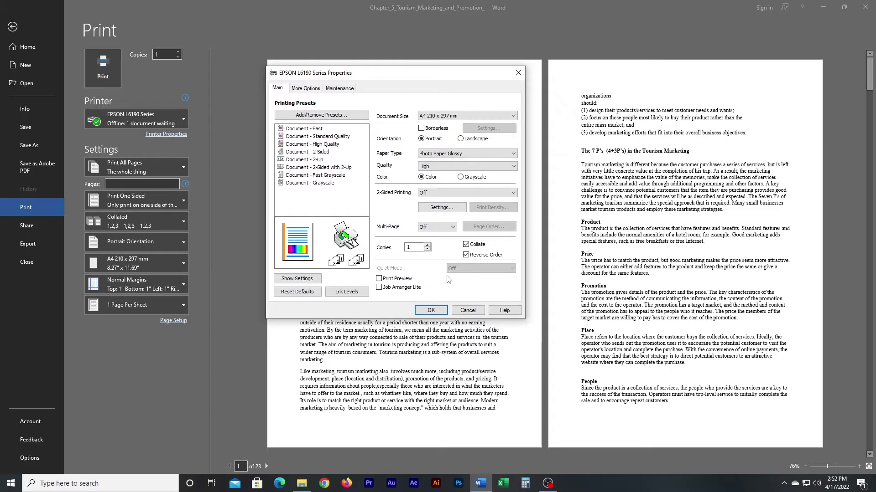
{"action": "left_click", "coordinate": [347, 292]}
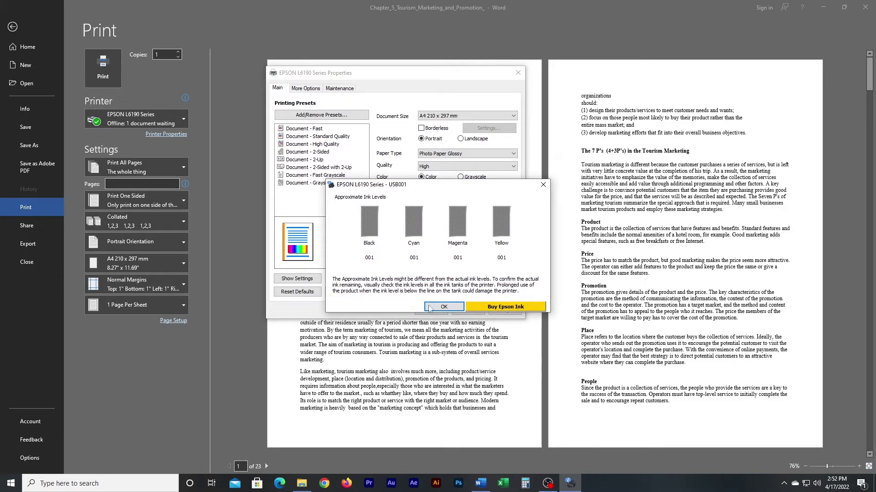
Close the ink levels report and run a Nozzle Check from the Maintenance tools
{"action": "left_click", "coordinate": [543, 185]}
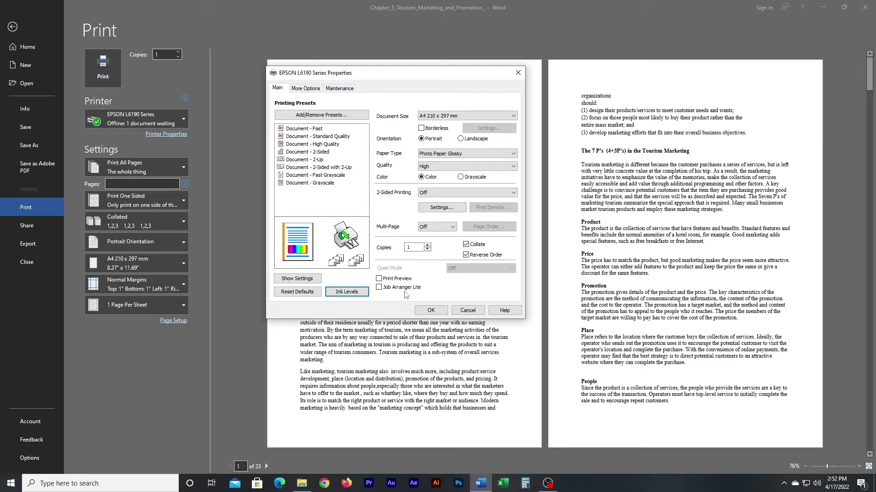
{"action": "left_click", "coordinate": [343, 90]}
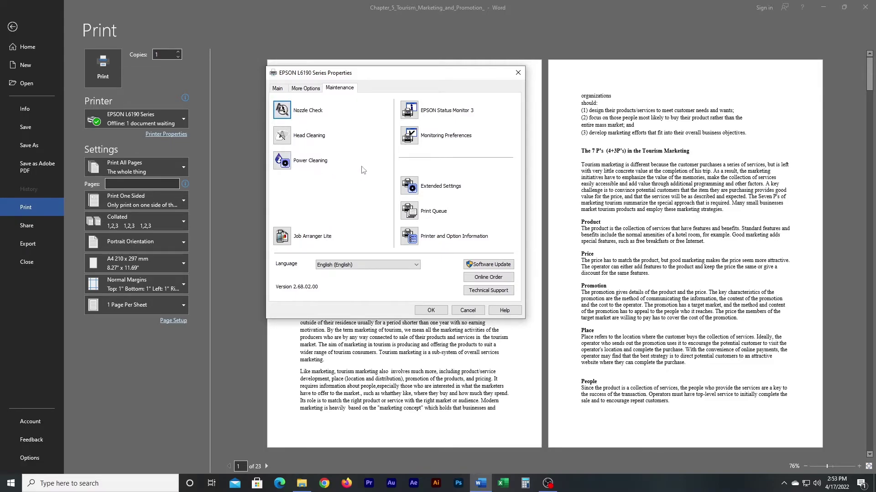
{"action": "left_click", "coordinate": [293, 114]}
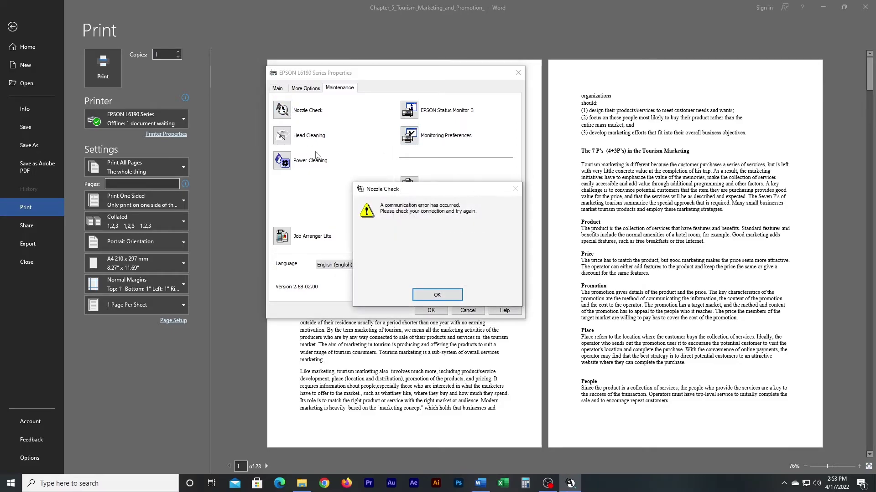
Dismiss the communication error and accept the glossy, High-quality printer settings from the Main tab
{"action": "left_click", "coordinate": [437, 295]}
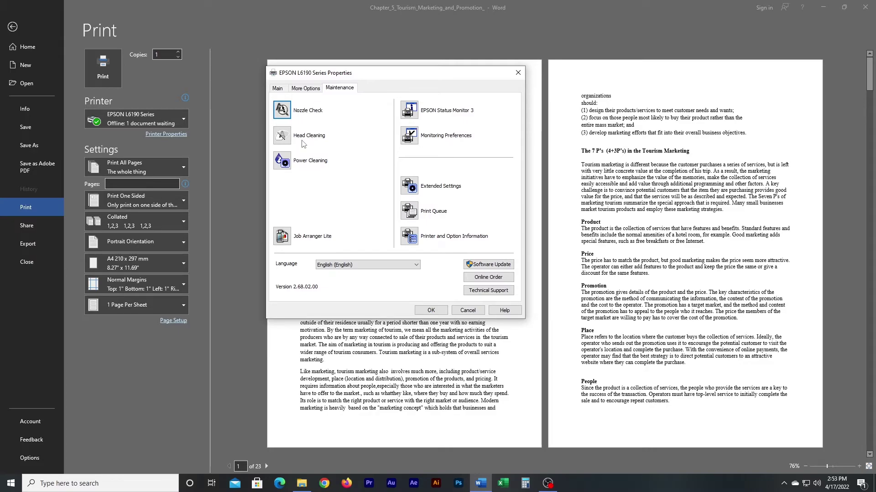
{"action": "left_click", "coordinate": [281, 91]}
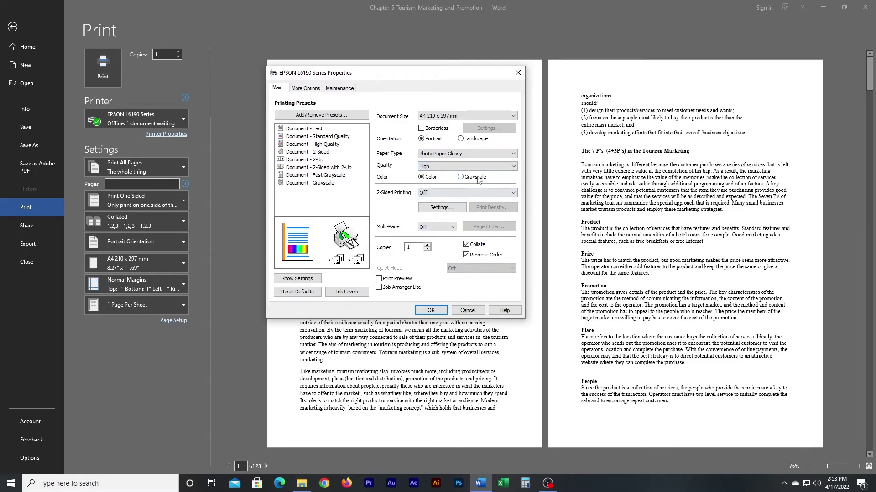
{"action": "left_click", "coordinate": [431, 310]}
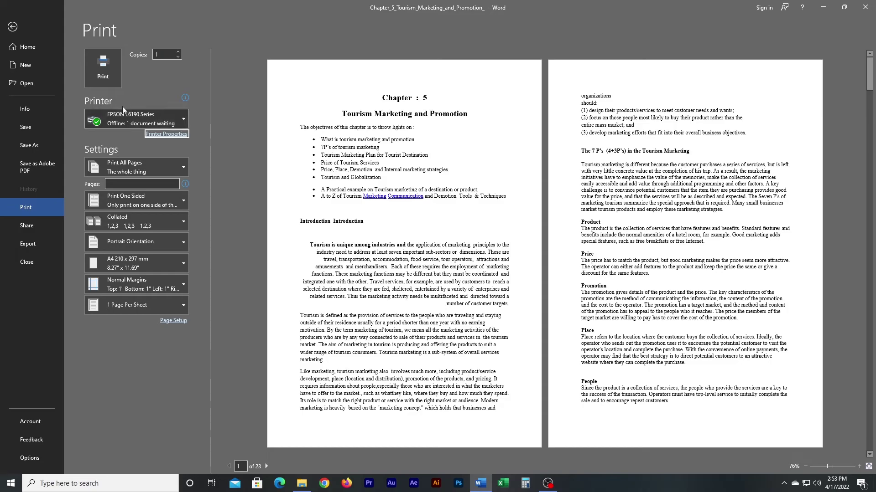